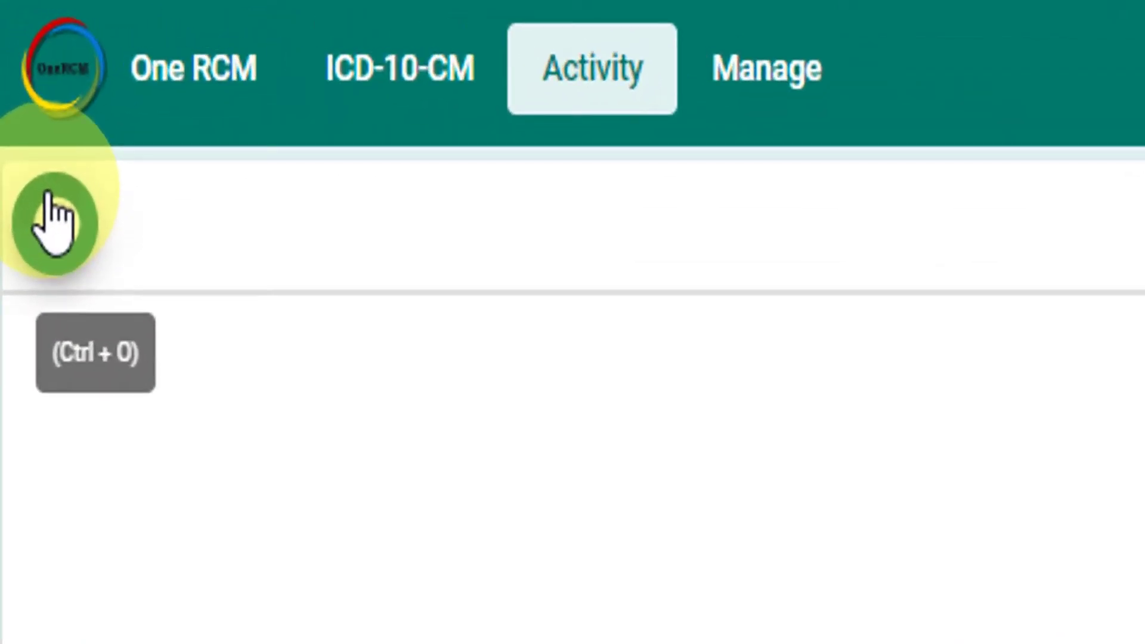
Step: Load the patient chart for review and advance through its pages to page 3
click(54, 224)
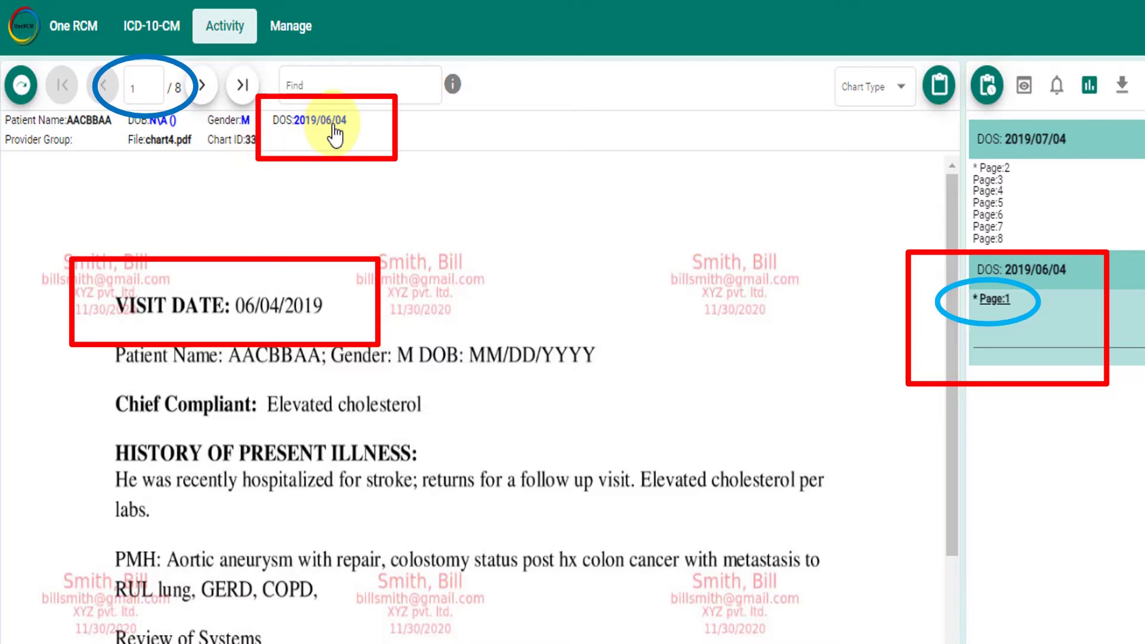
click(203, 89)
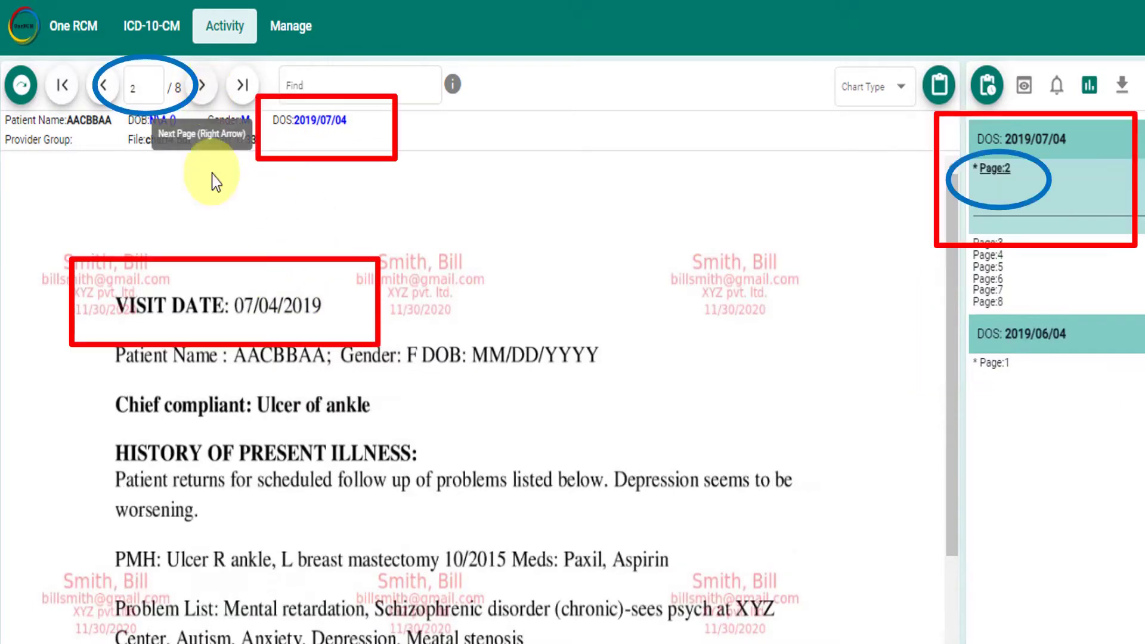
click(205, 88)
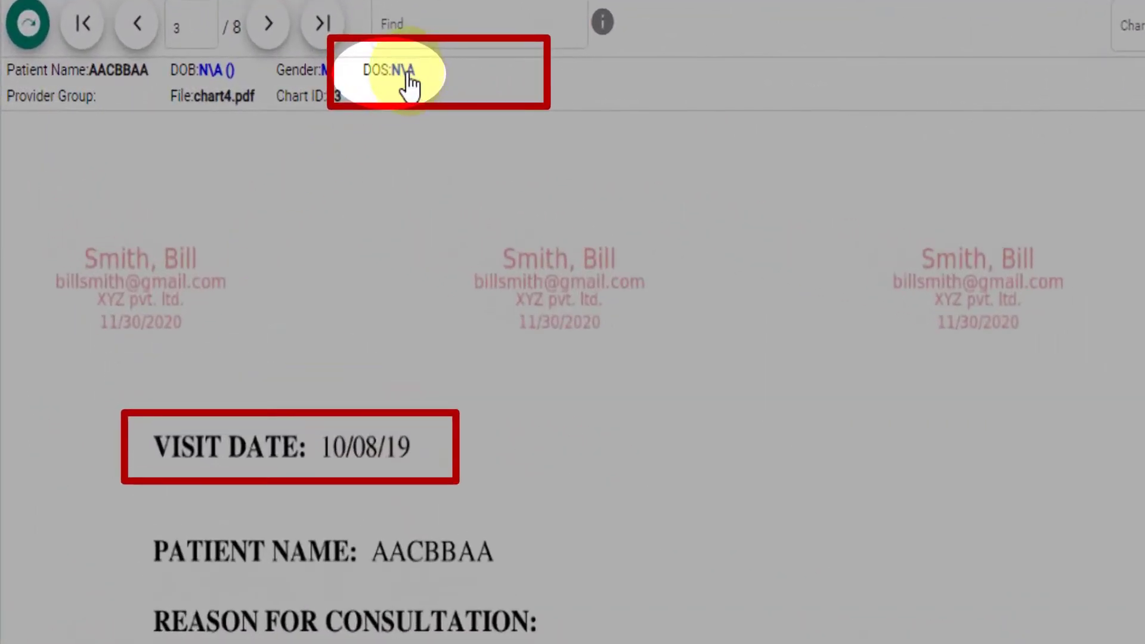
Step: Set the date of service for page 3 to August 10, 2019, using the calendar, and confirm it
click(409, 84)
click(656, 193)
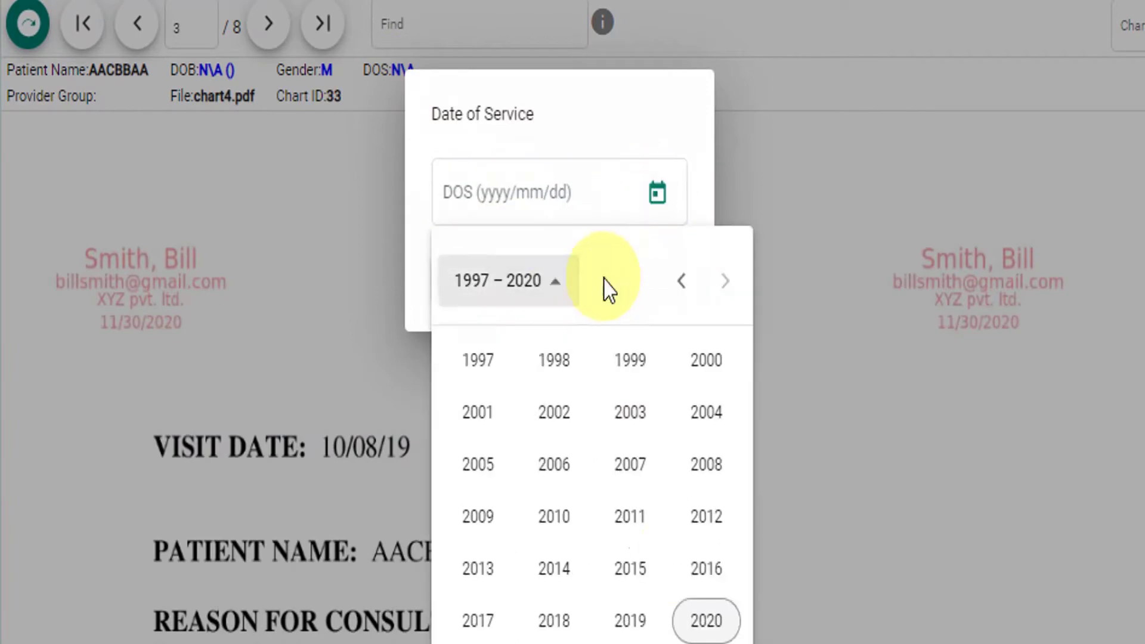
click(628, 620)
click(706, 462)
click(726, 449)
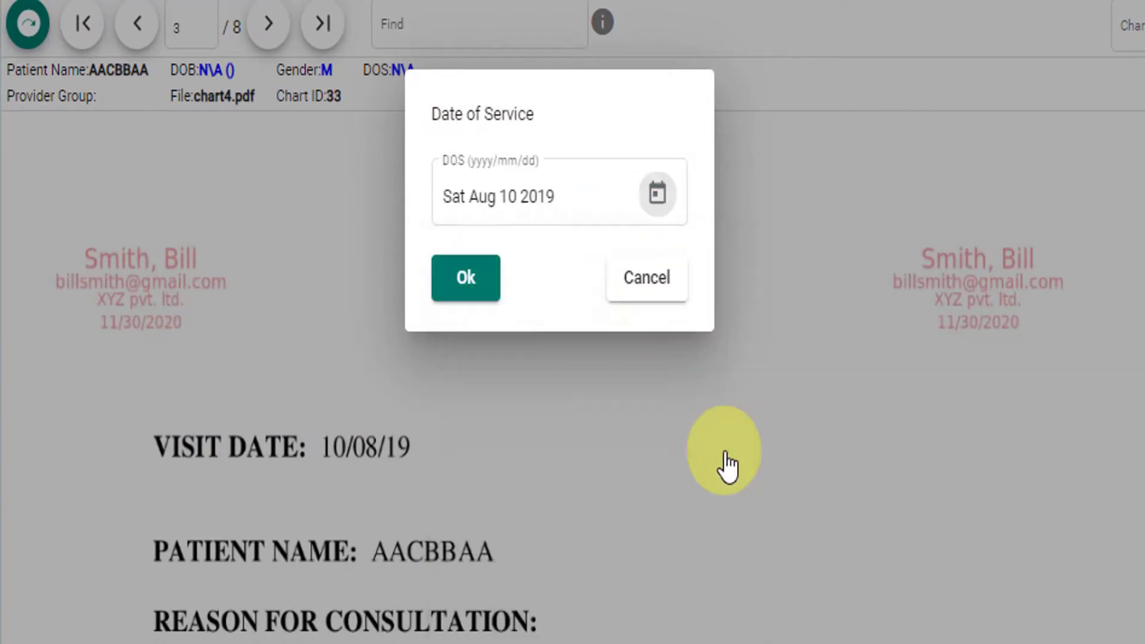
click(465, 275)
Step: Advance to page 5 and assign its visit date, 10/08/19, as the date of service directly from the chart text
click(272, 31)
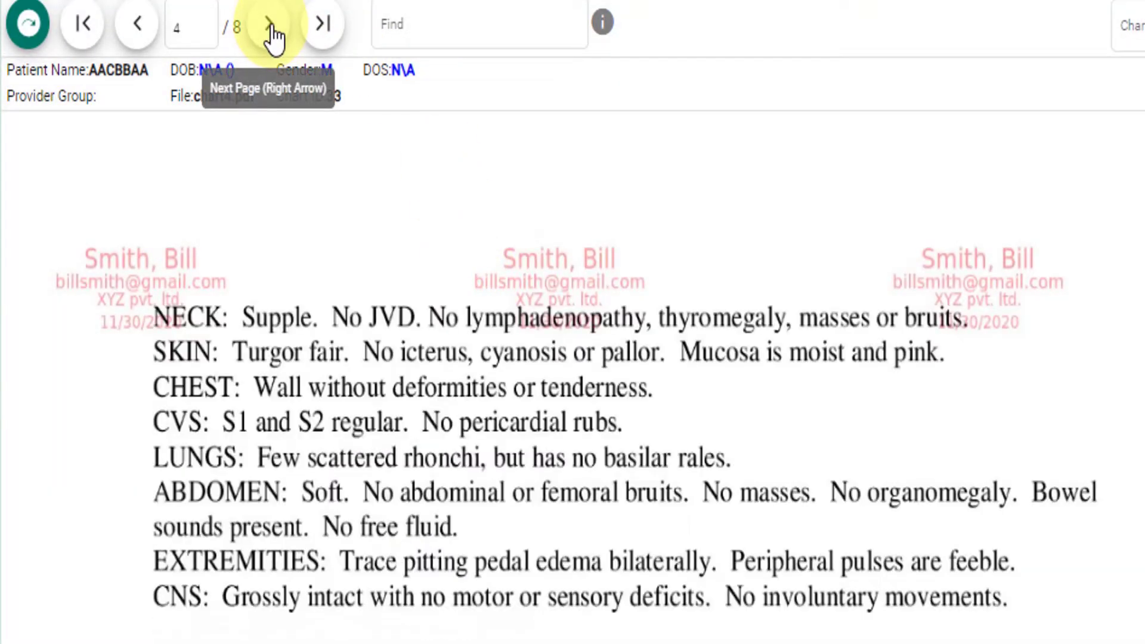
click(272, 31)
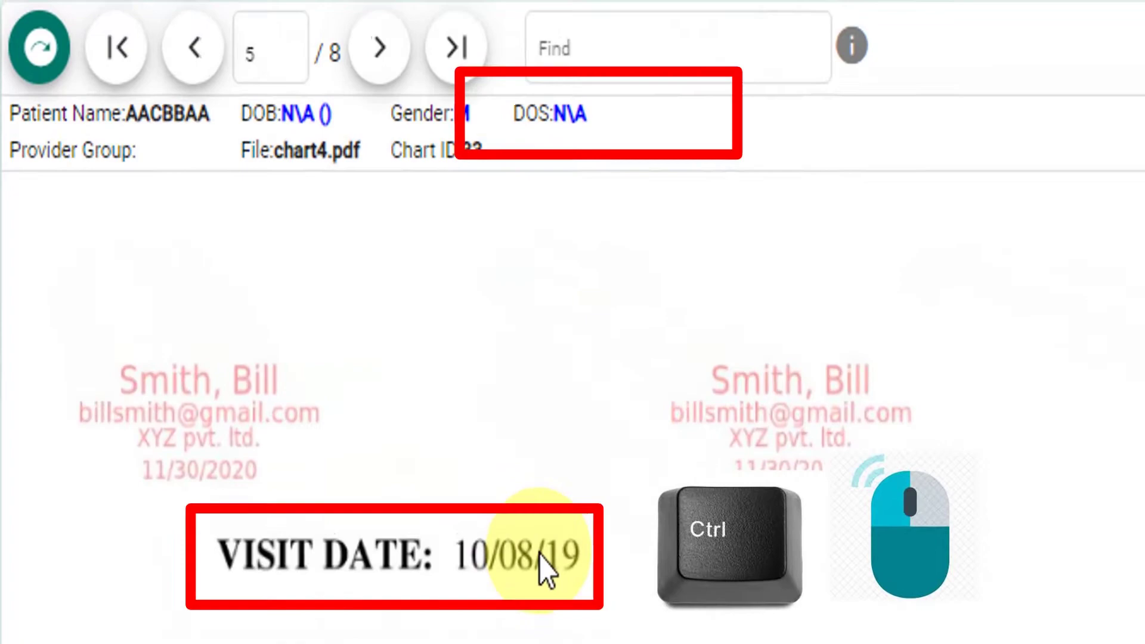
ctrl+click(551, 566)
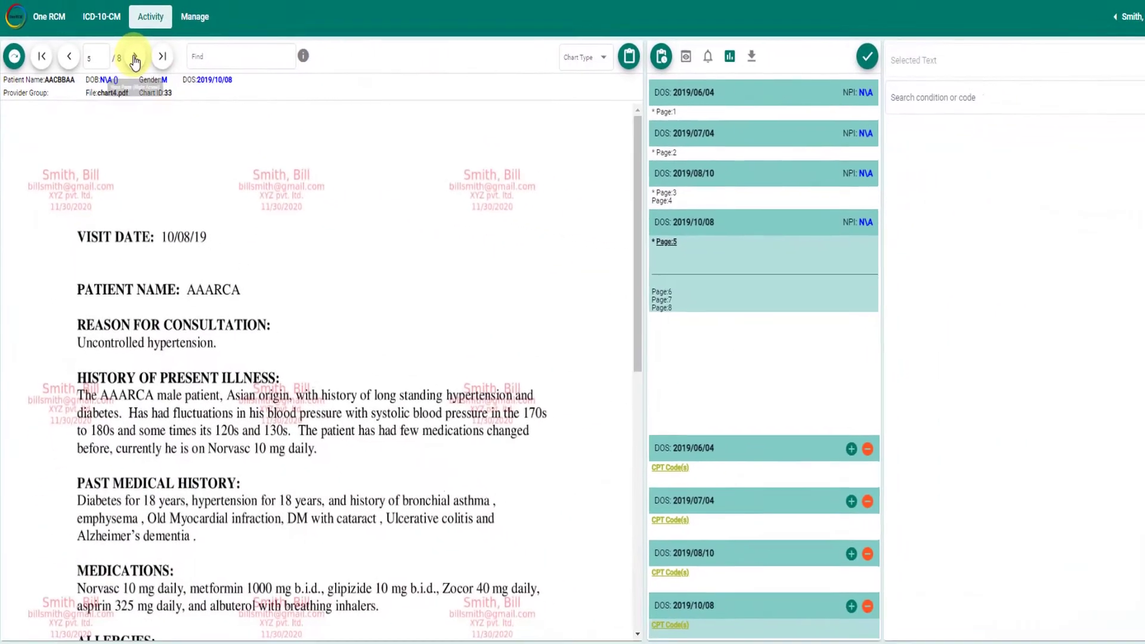
Step: Assign page 7's visit date, 07/04/2019, as the date of service from the chart text and continue to page 8
click(387, 49)
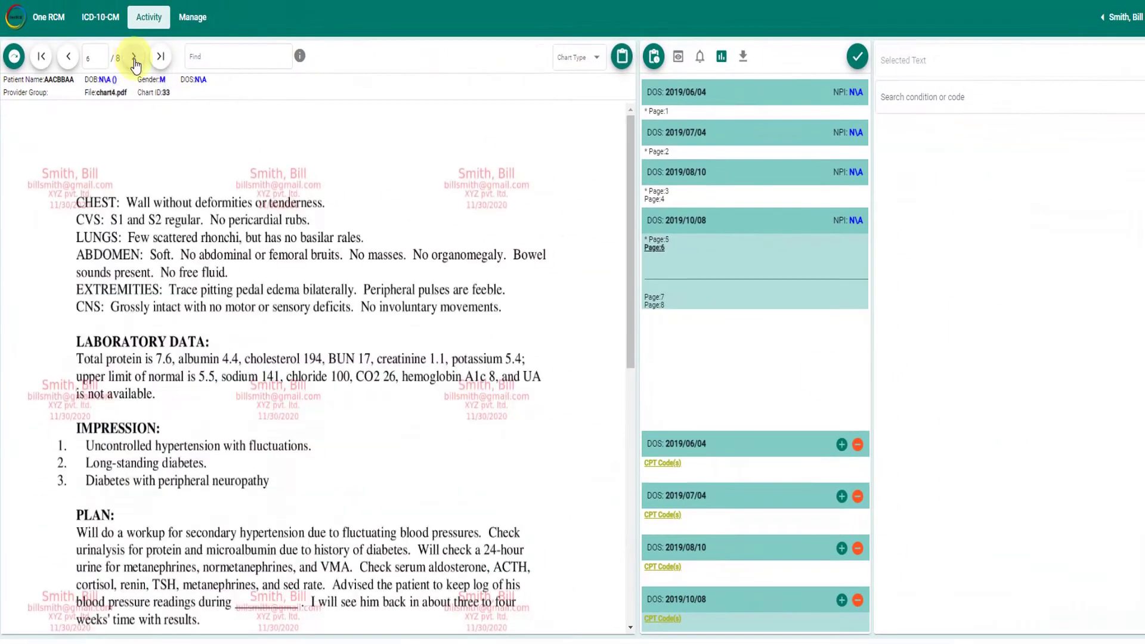
click(135, 57)
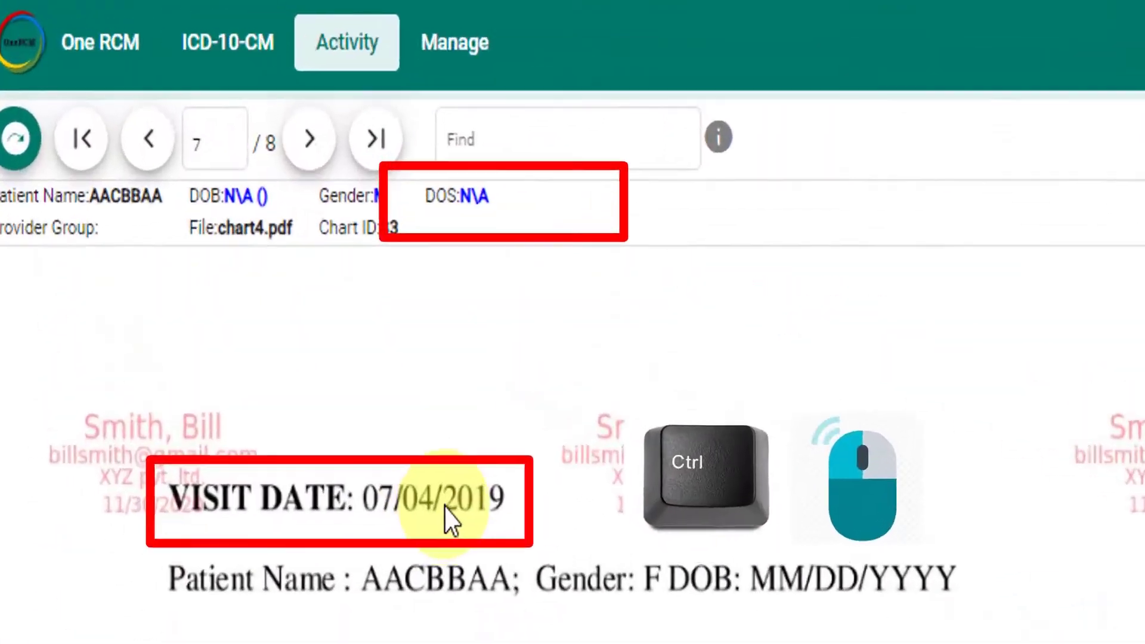
ctrl+click(189, 204)
click(334, 151)
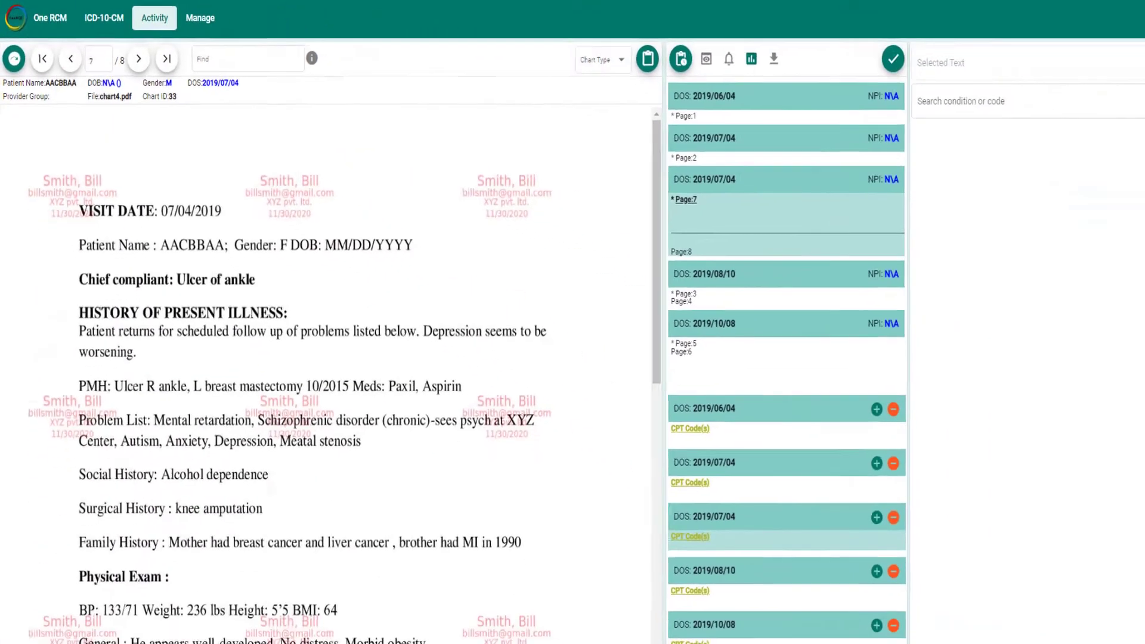
Step: Return to page 1, look up the word cholesterol from the chart text and add code E78.00, cholesterol elevated (high)
click(43, 59)
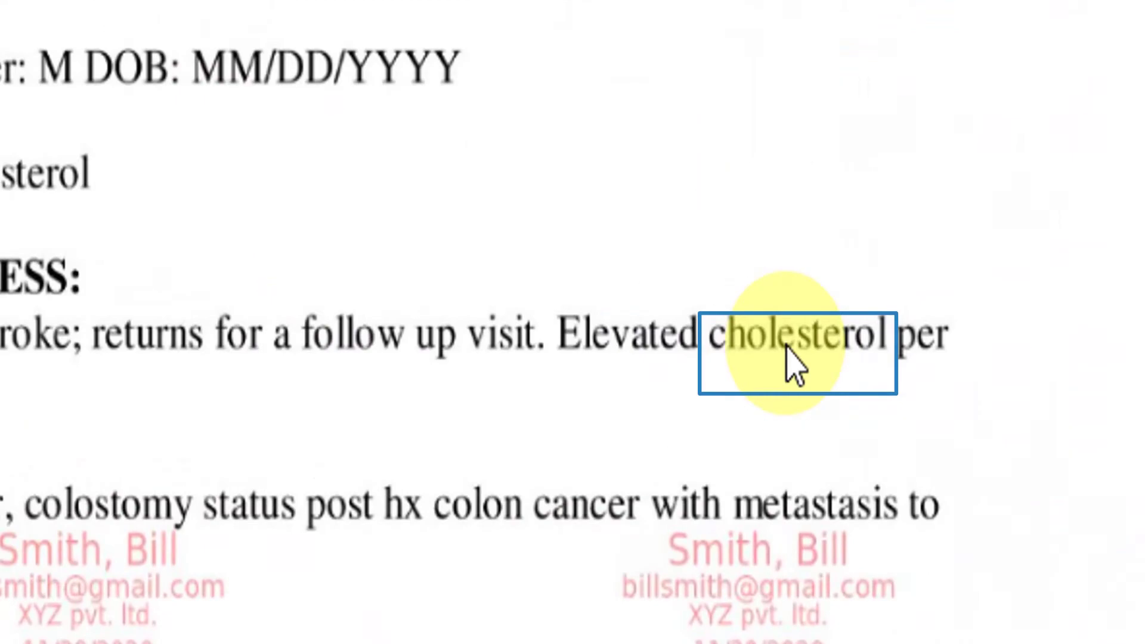
click(786, 346)
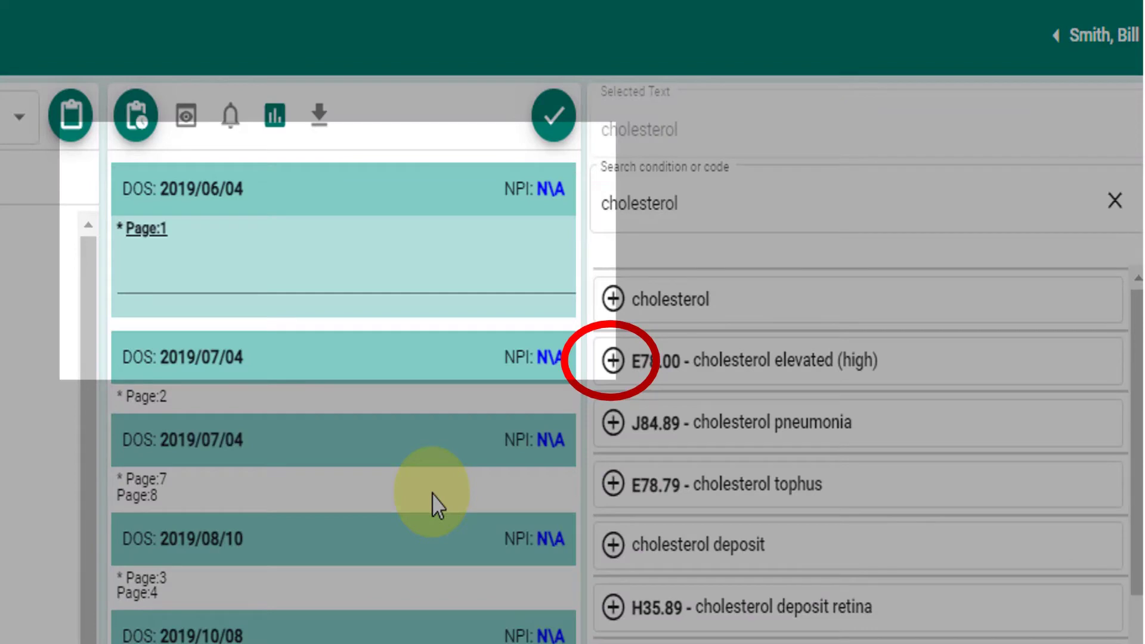
click(614, 361)
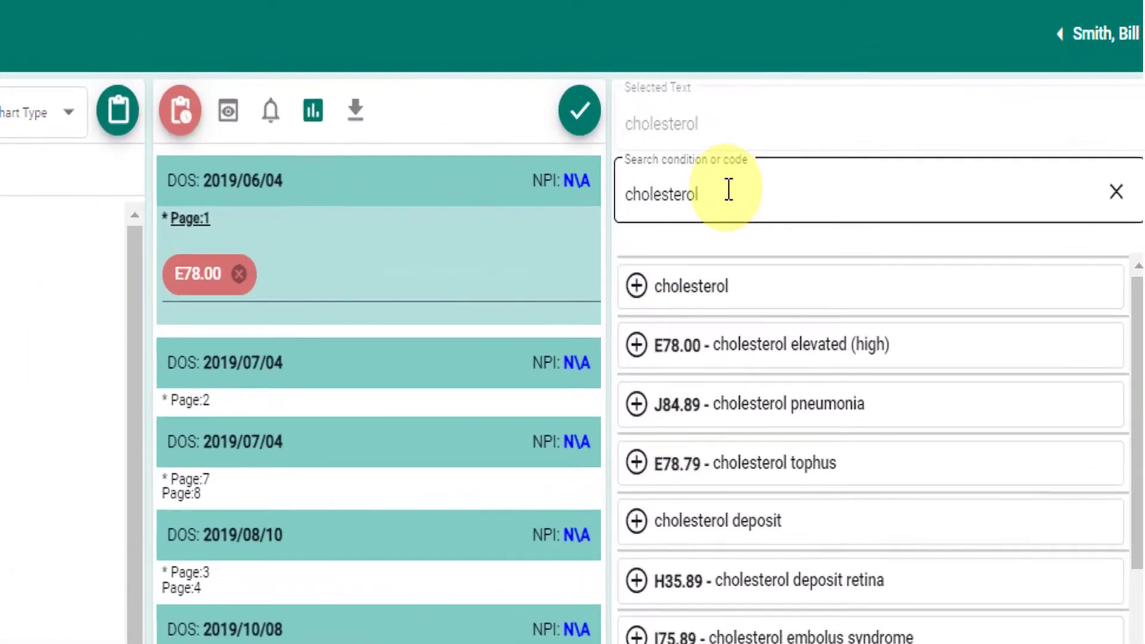
Step: Replace the condition search with cancer and add code C22.0, cancer hepatocellular, to page 1
drag(728, 190, 626, 187)
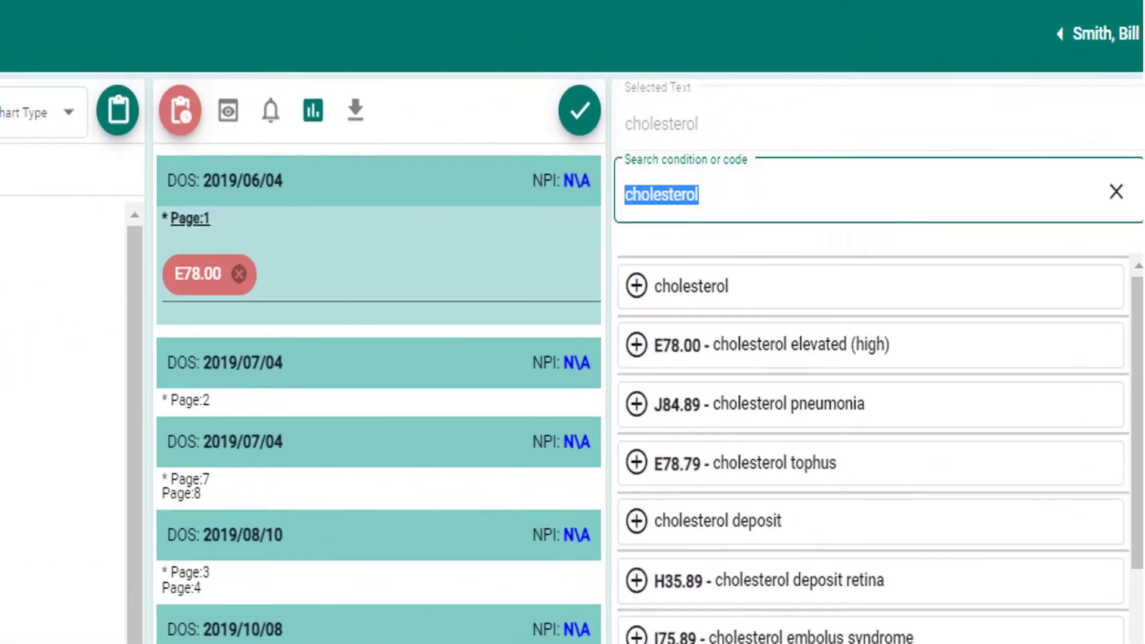
key(BackSpace)
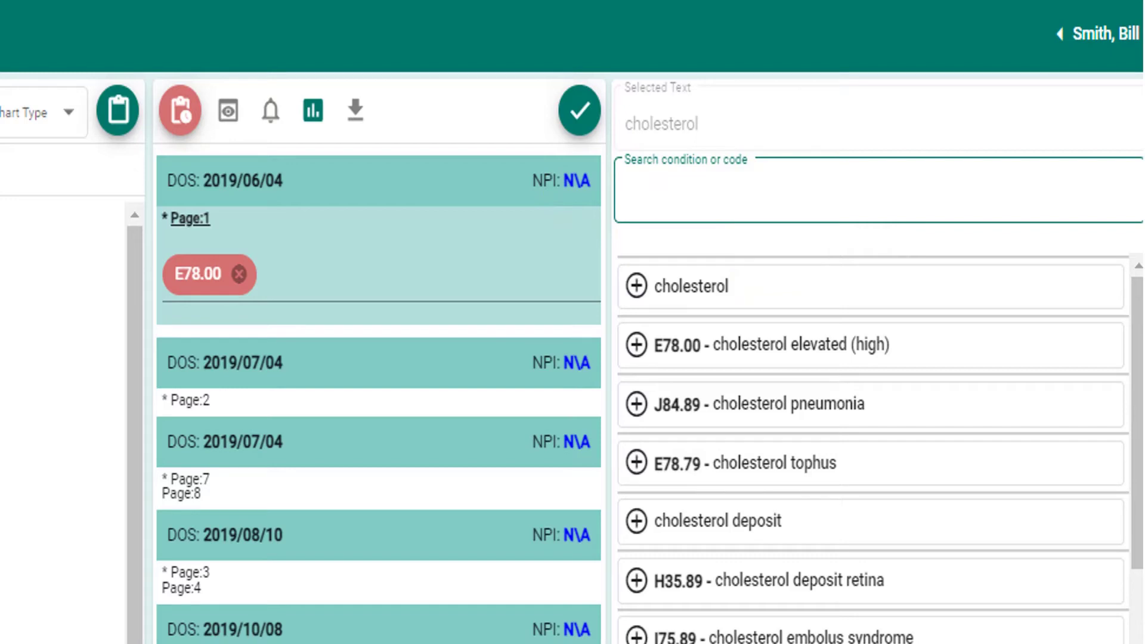
text(cancer)
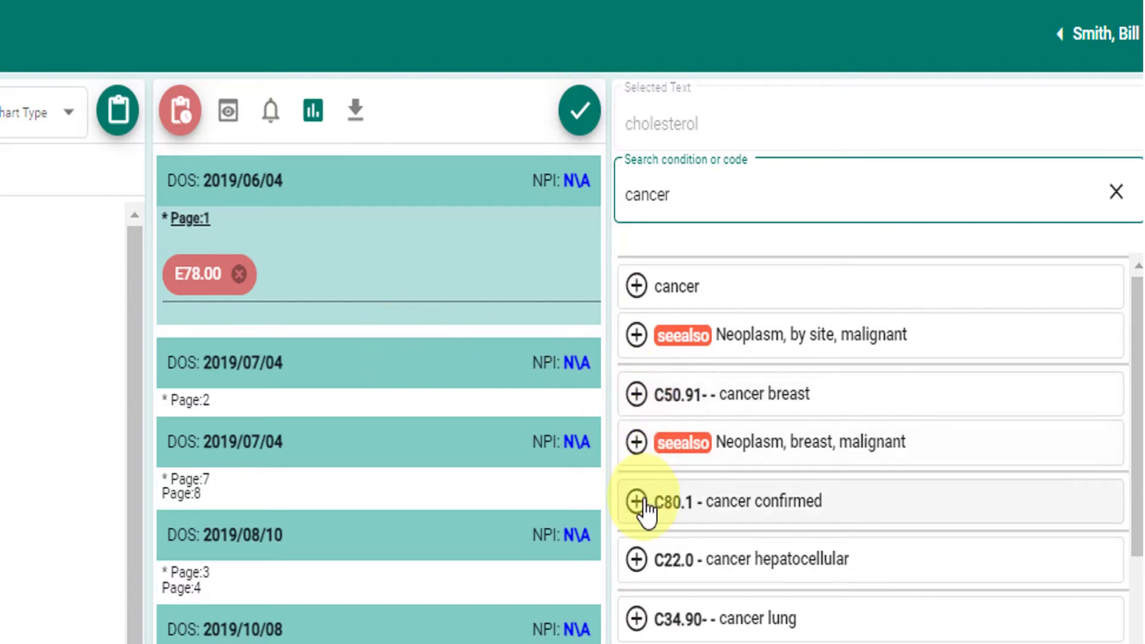
click(637, 560)
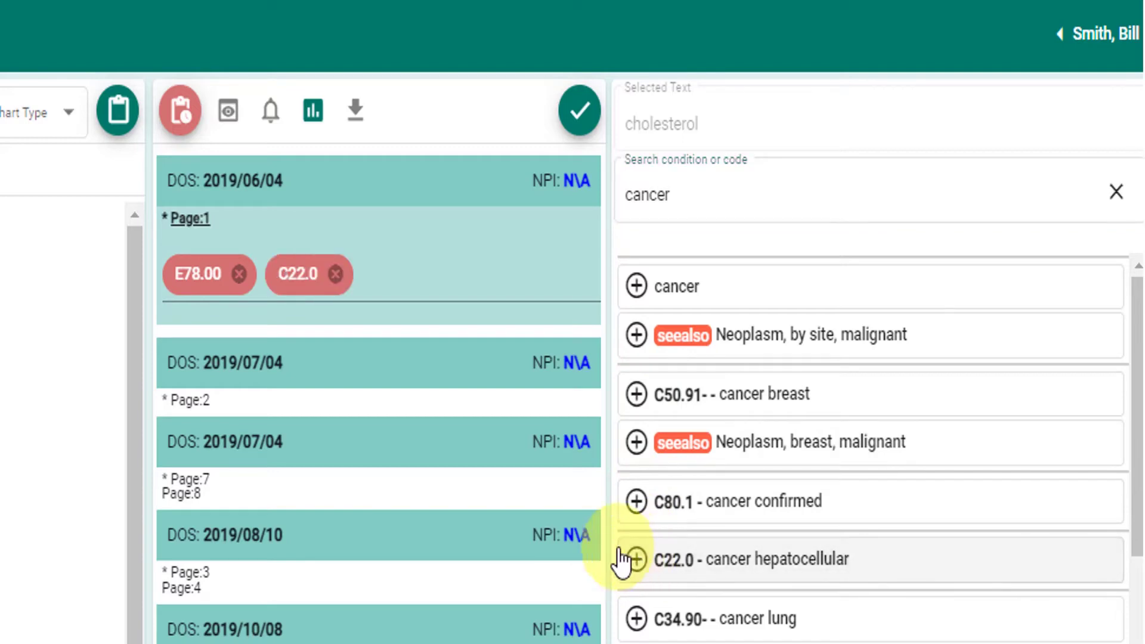
Step: Search for c34.90 and add C34.90 to page 1 from both the large cell small cell carcinoma result and the Adenocarcinoma of lung index entry
drag(698, 187, 550, 184)
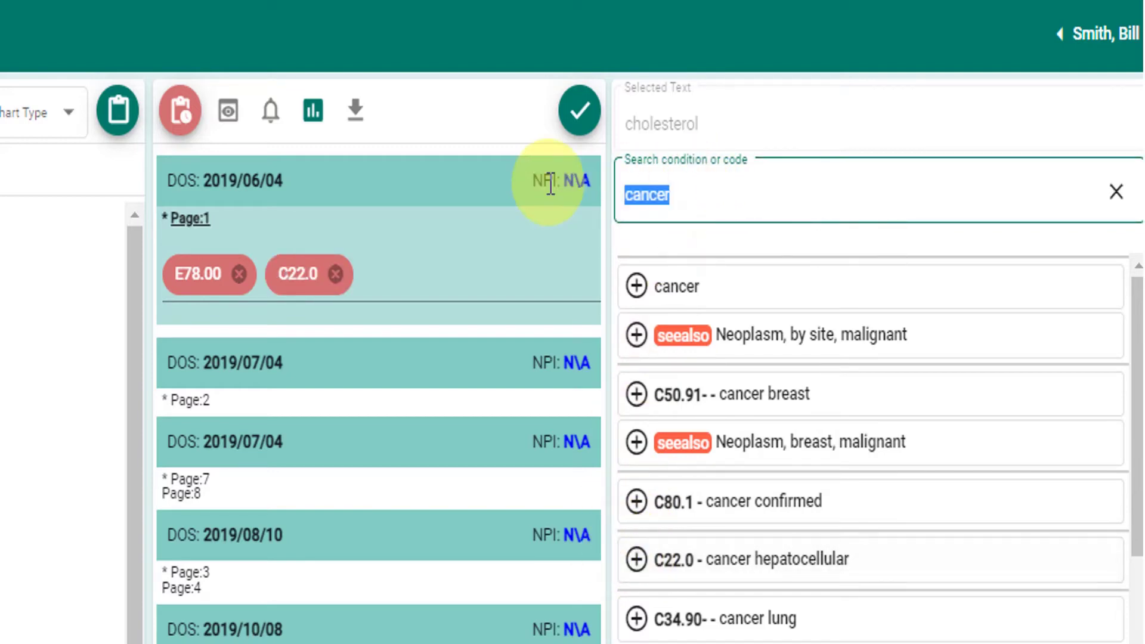
text(c34.90)
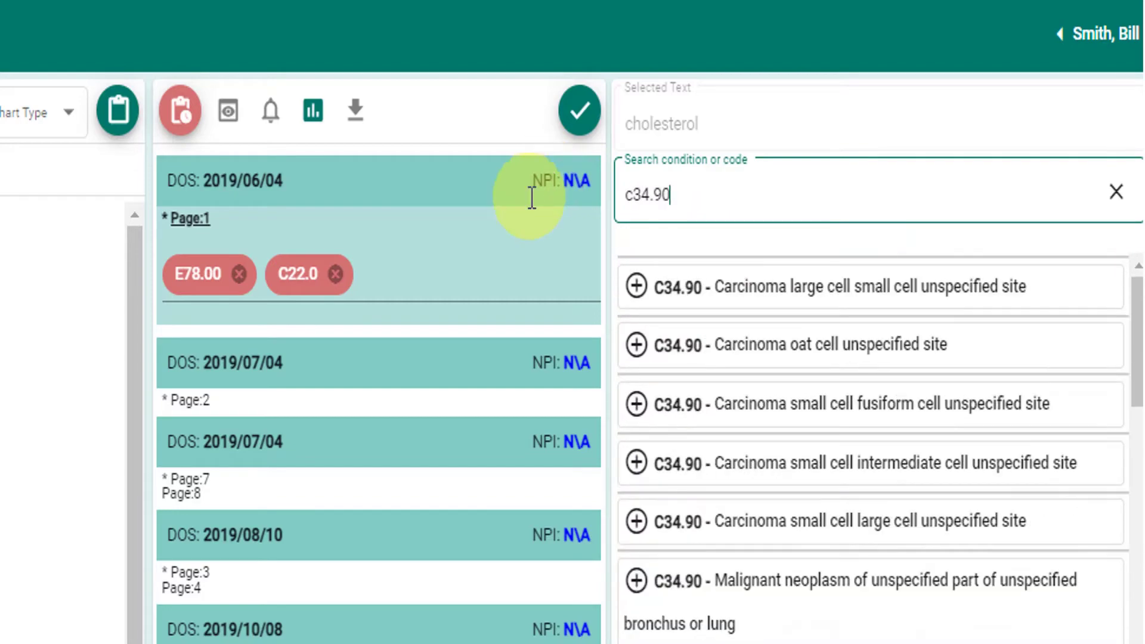
click(636, 288)
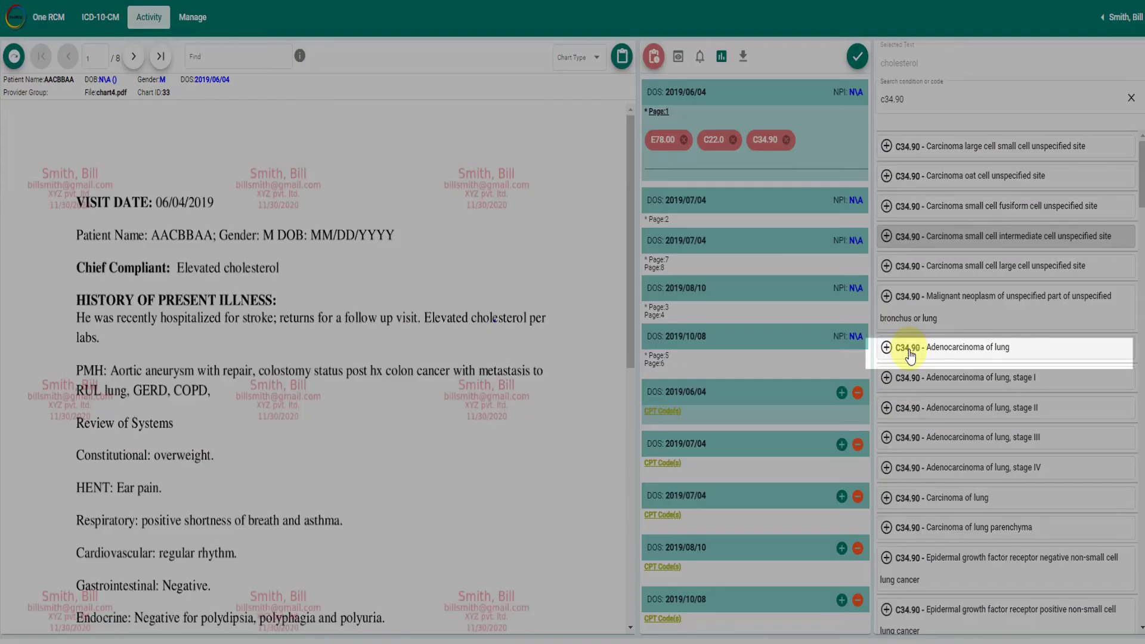
click(909, 351)
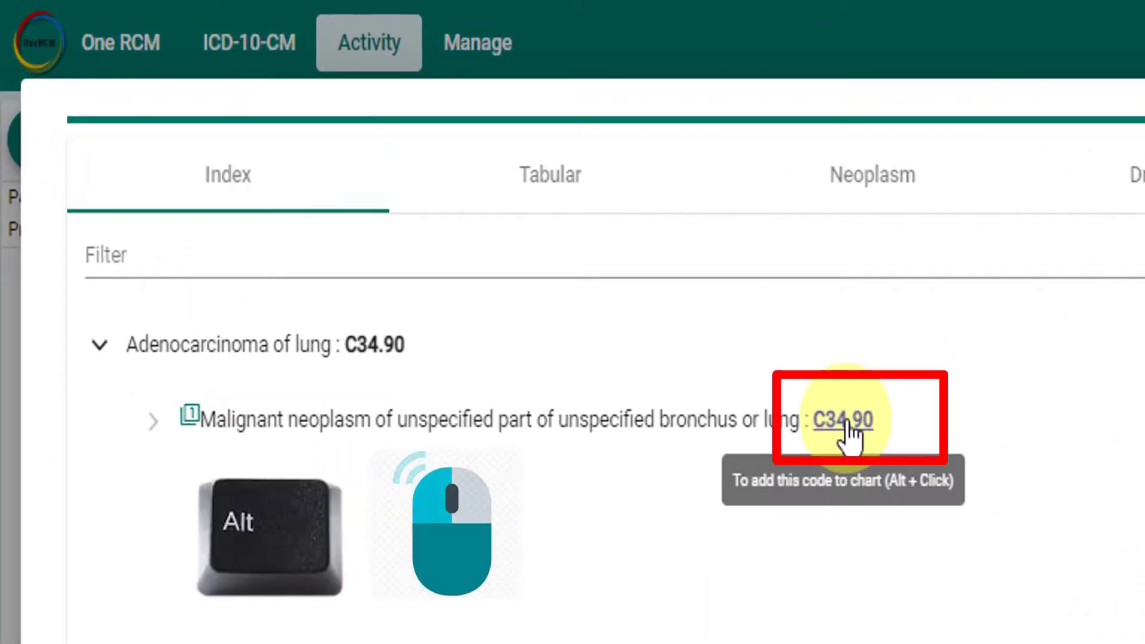
alt+click(845, 420)
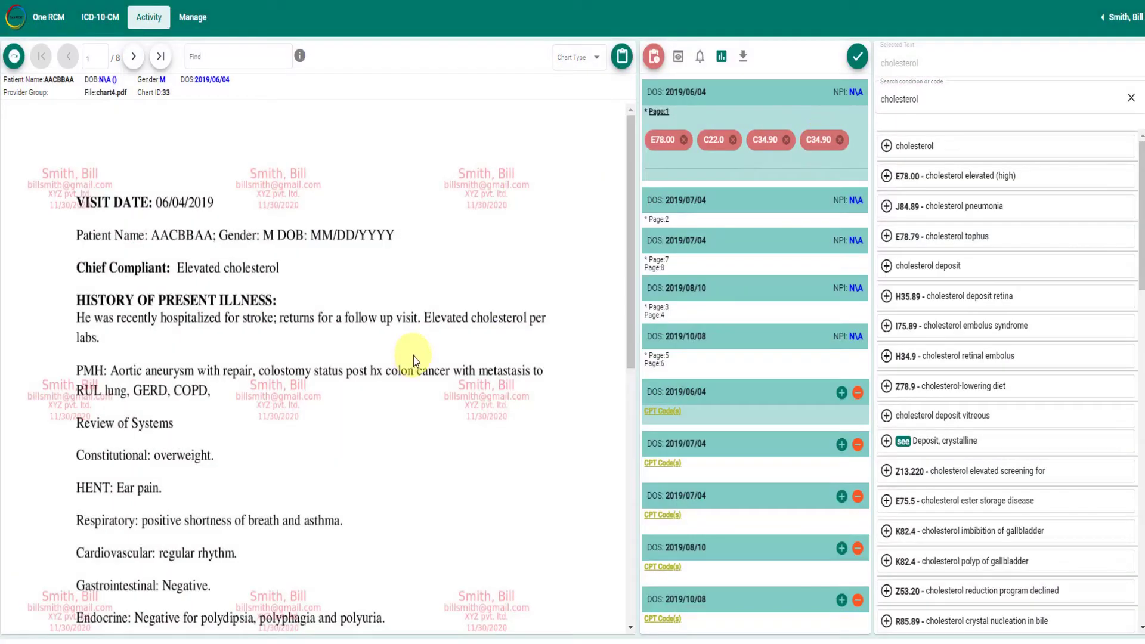
Step: Code page 1's phrase "cancer with metastasis" as C54.1 and its asthma mention as J45.909
drag(414, 357, 531, 382)
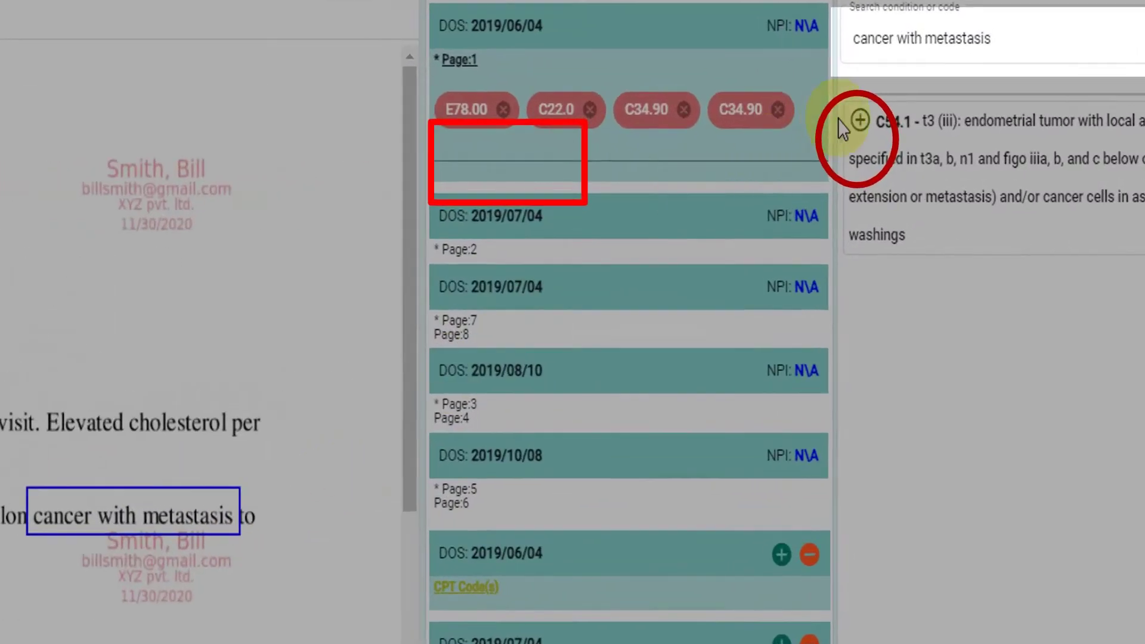
click(858, 121)
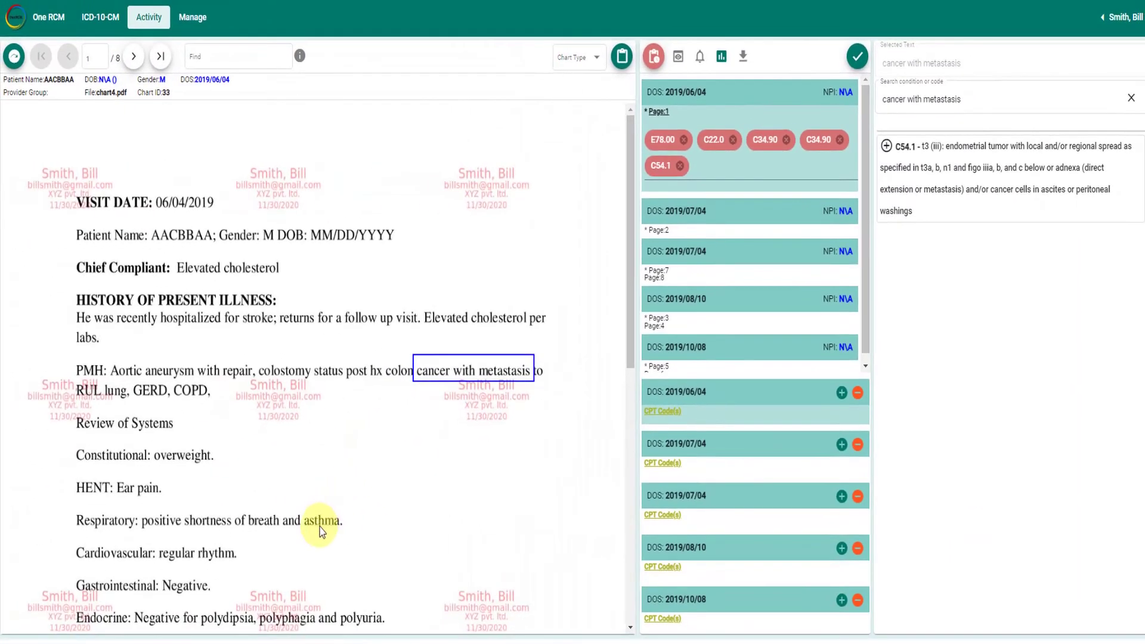
double_click(322, 520)
click(887, 206)
Step: Look up "Abdomen-colostomy" from page 1's physical exam and add code D21.4, benign neoplasm of colostomy site
scroll(286, 481, down, 3)
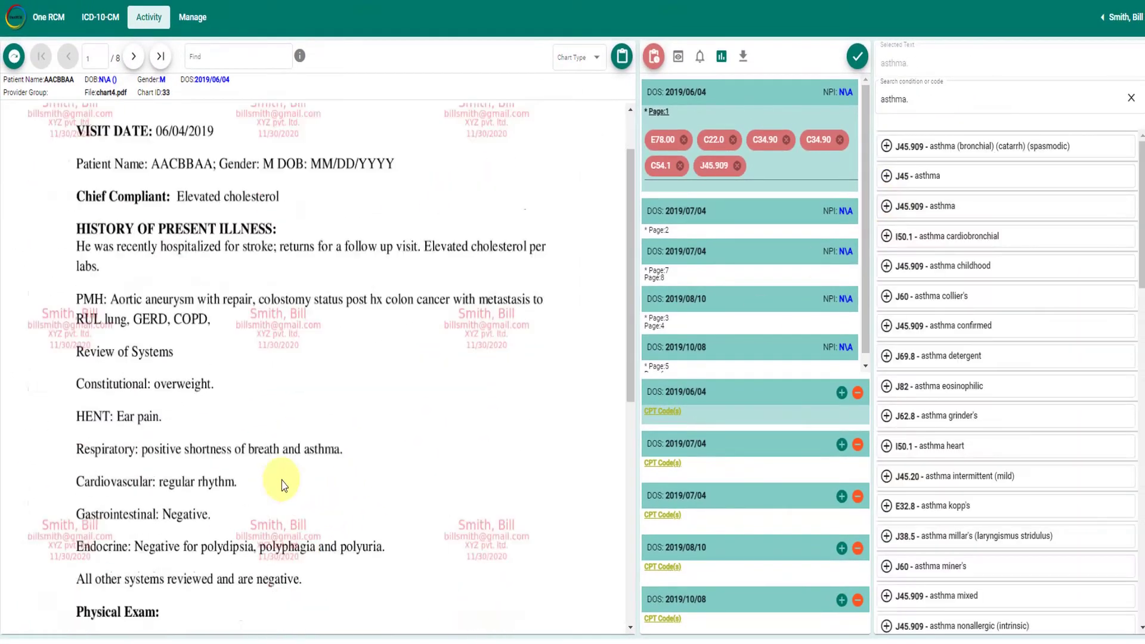
scroll(179, 506, down, 5)
double_click(158, 413)
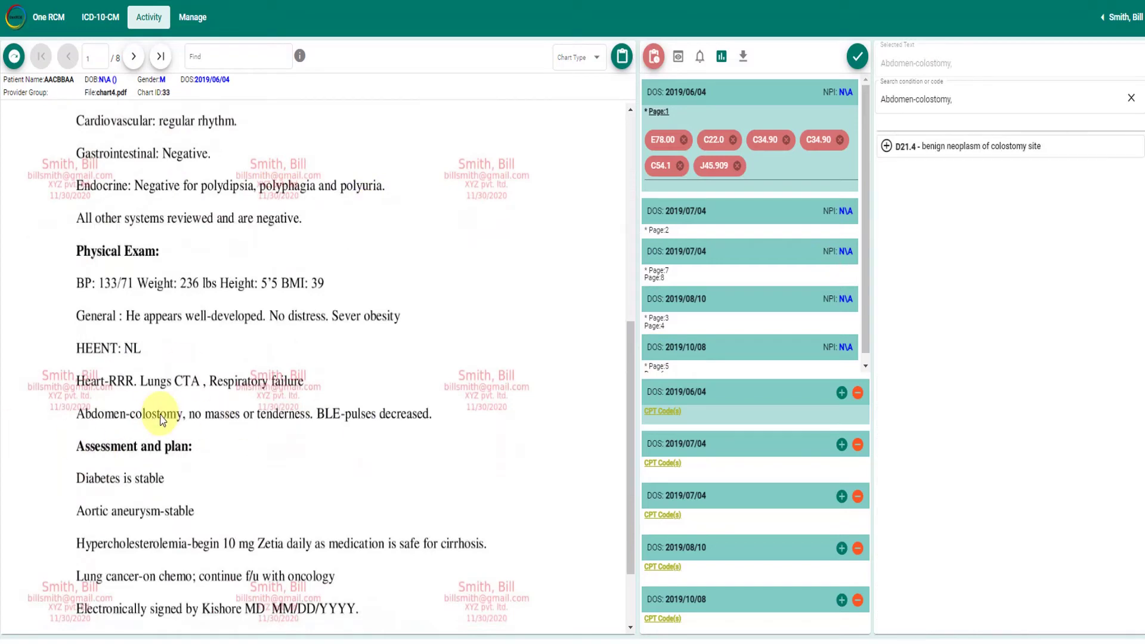
click(888, 146)
Step: On page 2, add F32.2 for the Depression mention and F41.9 for the Anxiety mention
click(134, 56)
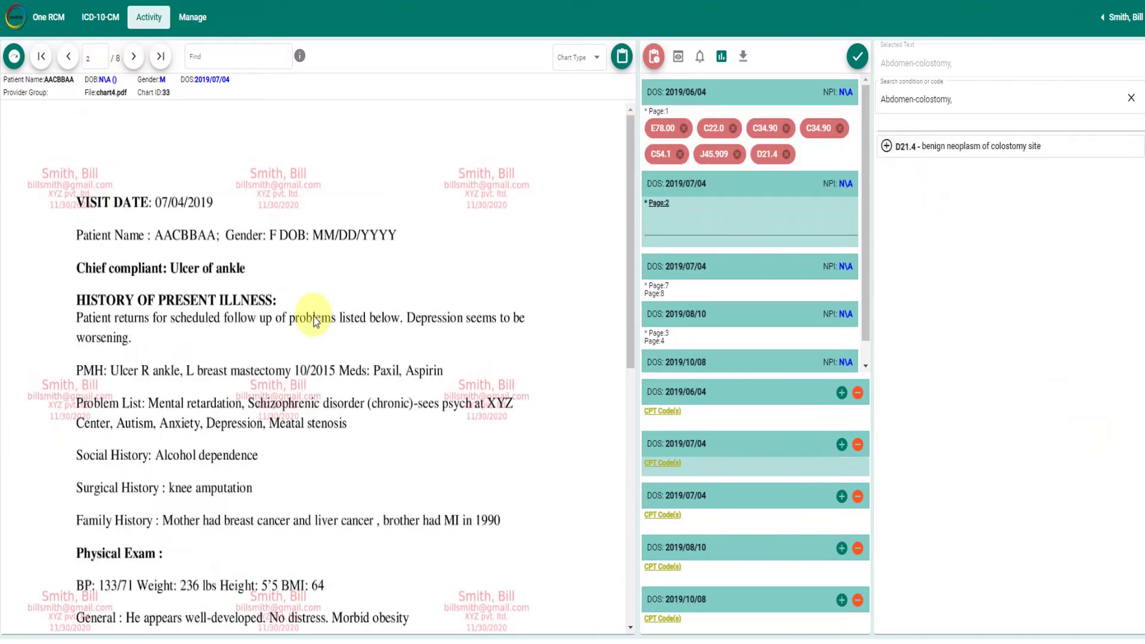
double_click(440, 318)
click(886, 176)
double_click(179, 422)
click(887, 178)
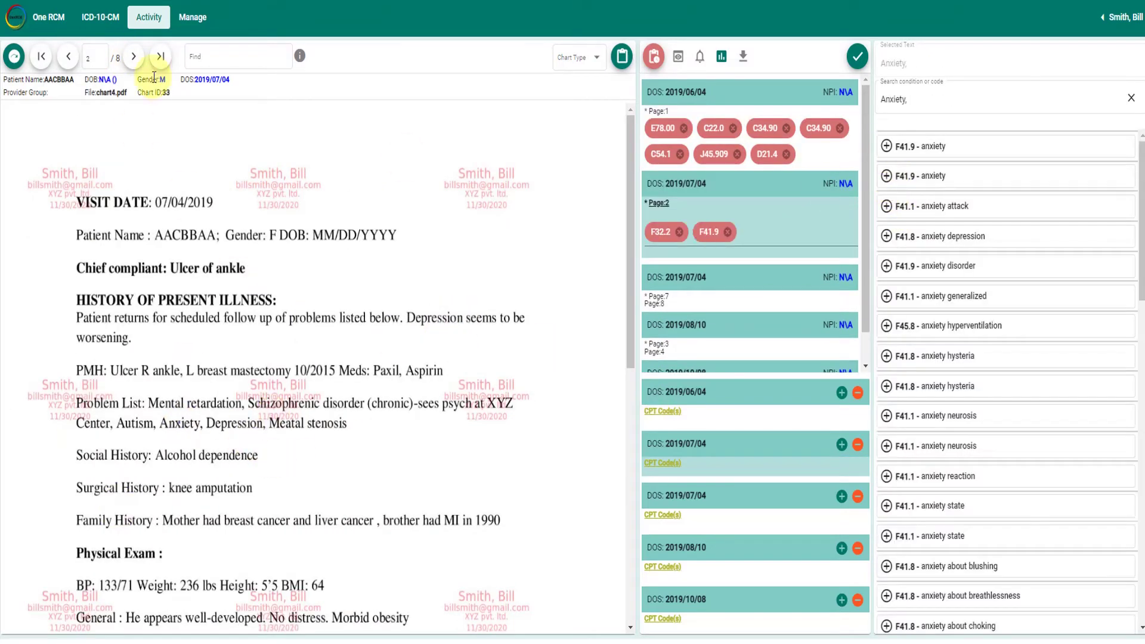
Step: On page 3, add R03.0 from the history of present illness and K52.9 for colitis in the past medical history
click(133, 56)
double_click(481, 424)
click(886, 197)
scroll(141, 128, down, 3)
double_click(455, 328)
click(887, 146)
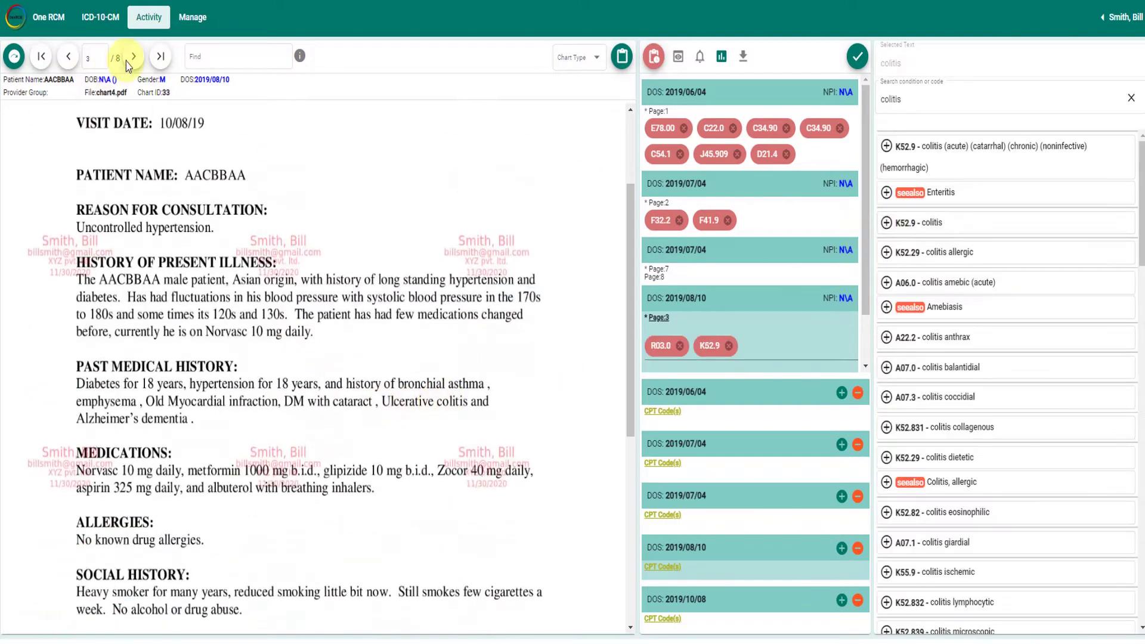
Step: Add K59.9, bowel dysfunction, for the Bowel mention on page 4 and E83.110, diabetes bronzed, for Diabetes on page 5
click(128, 60)
double_click(529, 289)
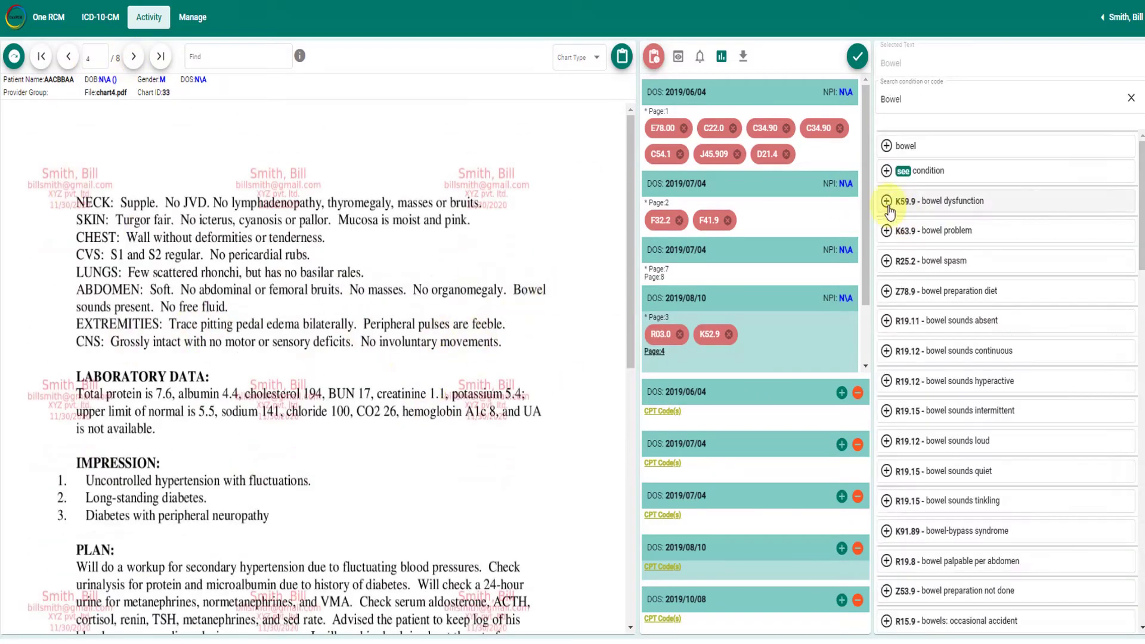
click(886, 201)
click(134, 56)
double_click(98, 496)
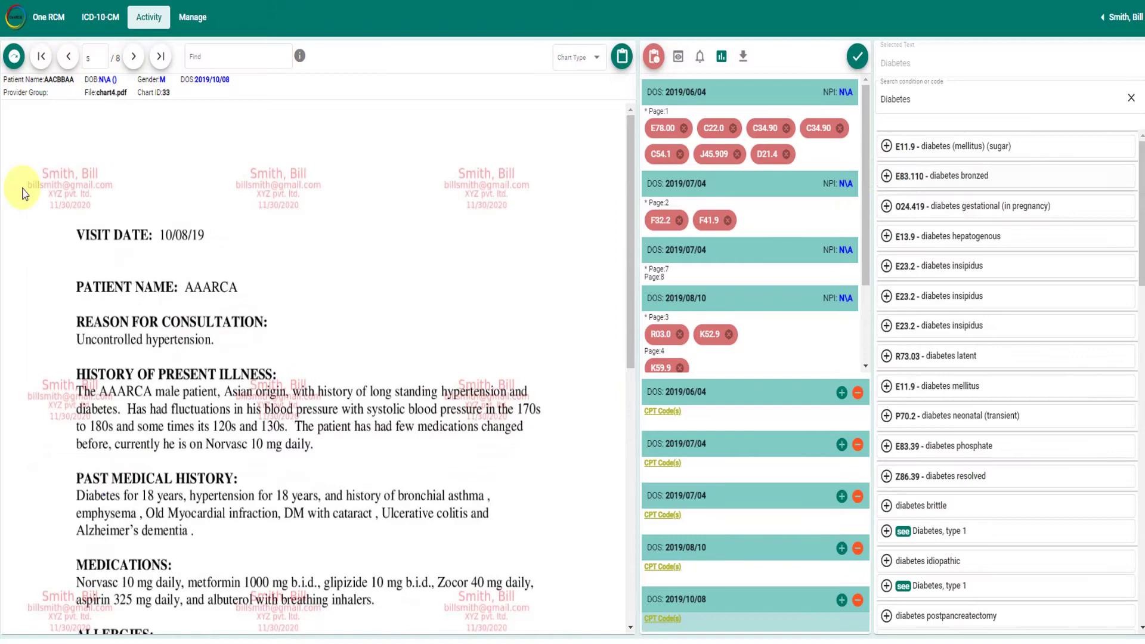
Step: Go to page 7 and code its Depression mention as F41.8, depression anxiety
click(134, 56)
click(133, 56)
double_click(441, 318)
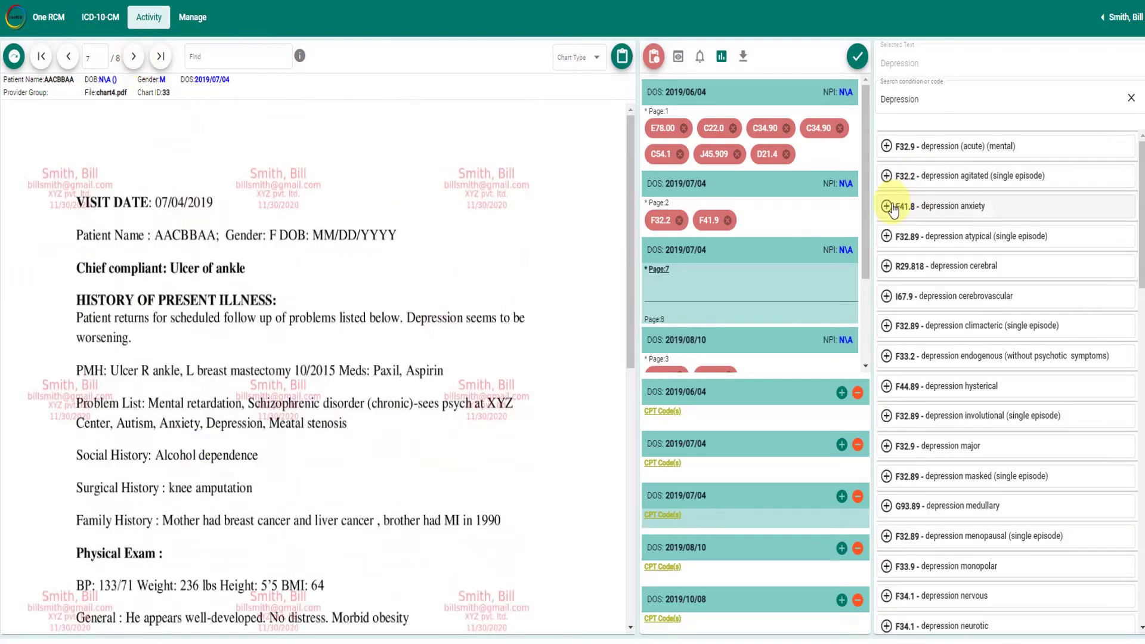
click(887, 206)
Step: Code the cancer mention in page 7's family history as C80.1, cancer confirmed, and proceed to page 8
scroll(771, 333, down, 1)
scroll(330, 445, down, 2)
double_click(357, 376)
click(887, 255)
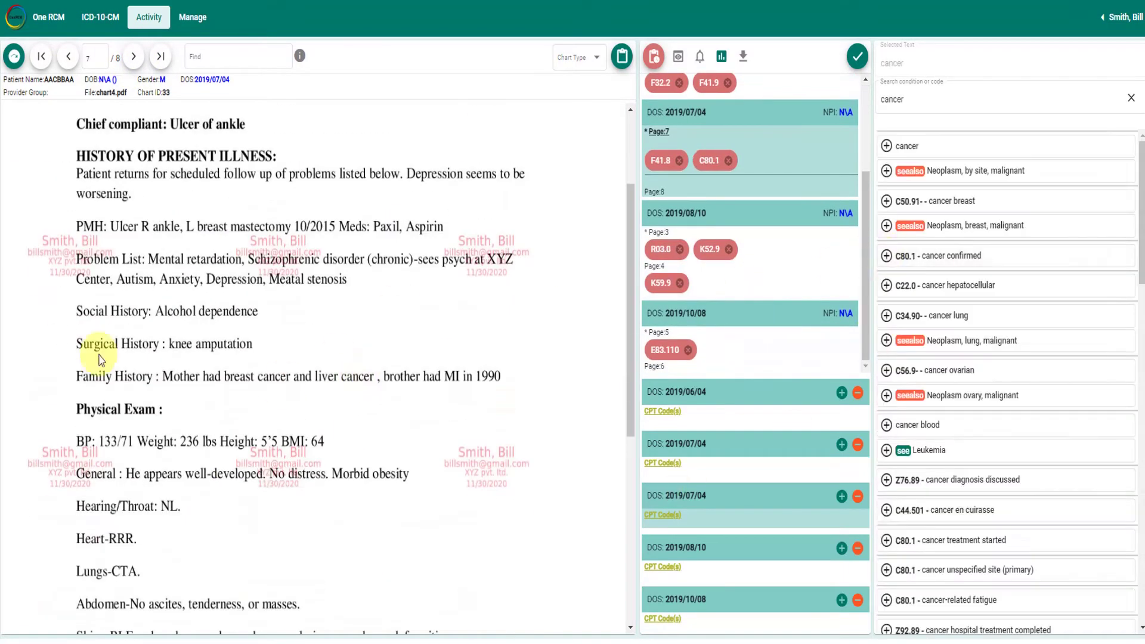
scroll(97, 357, down, 4)
click(135, 60)
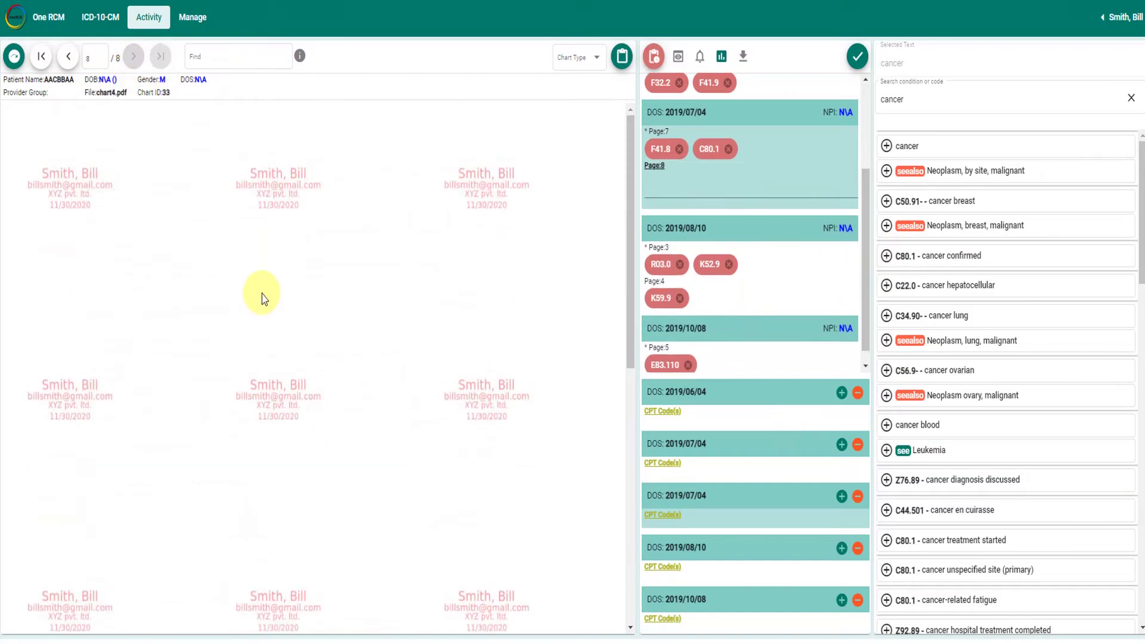
Step: Return to page 7 and save the chart's coding
click(68, 63)
scroll(695, 256, up, 2)
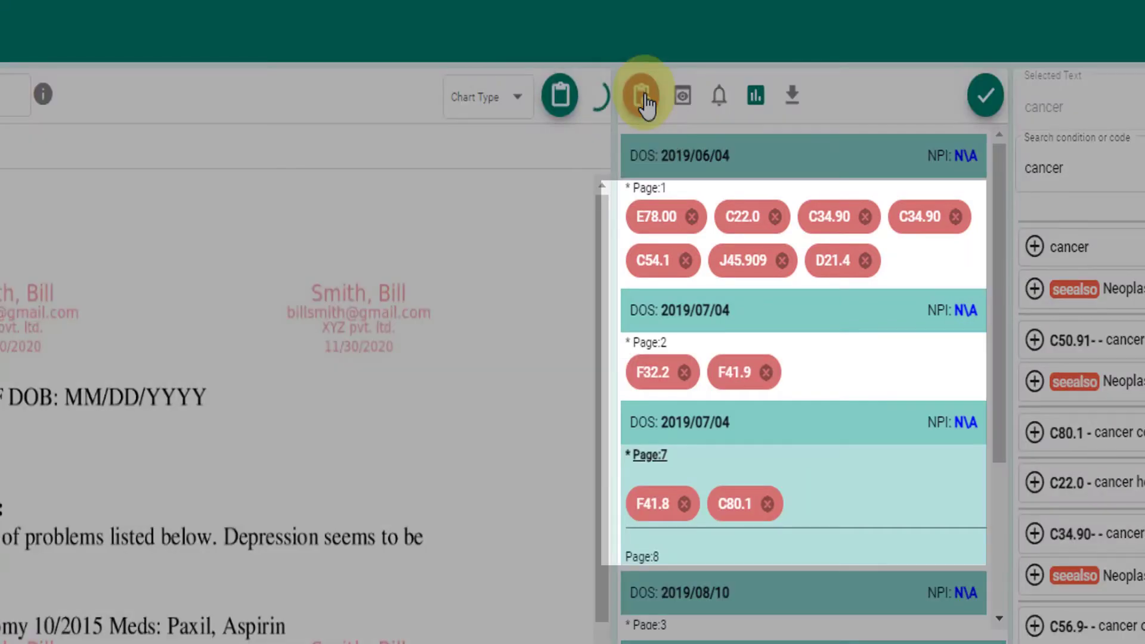
click(643, 99)
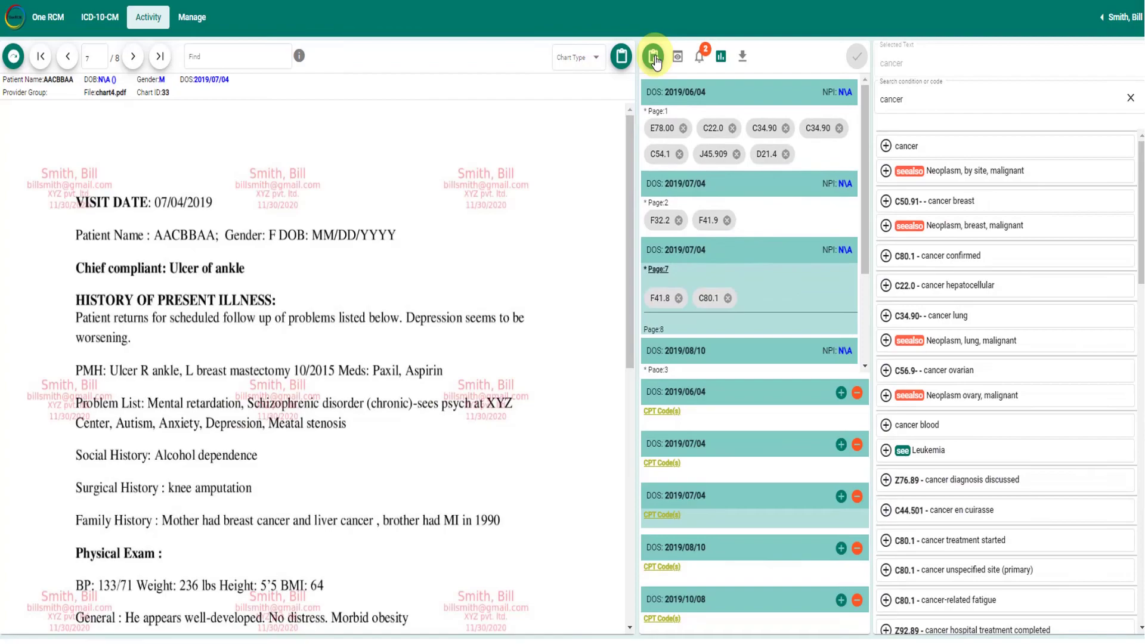
Step: Review the coded text highlighted in the chart for pages 1, 7, 3, 4 and 5
scroll(752, 155, down, 3)
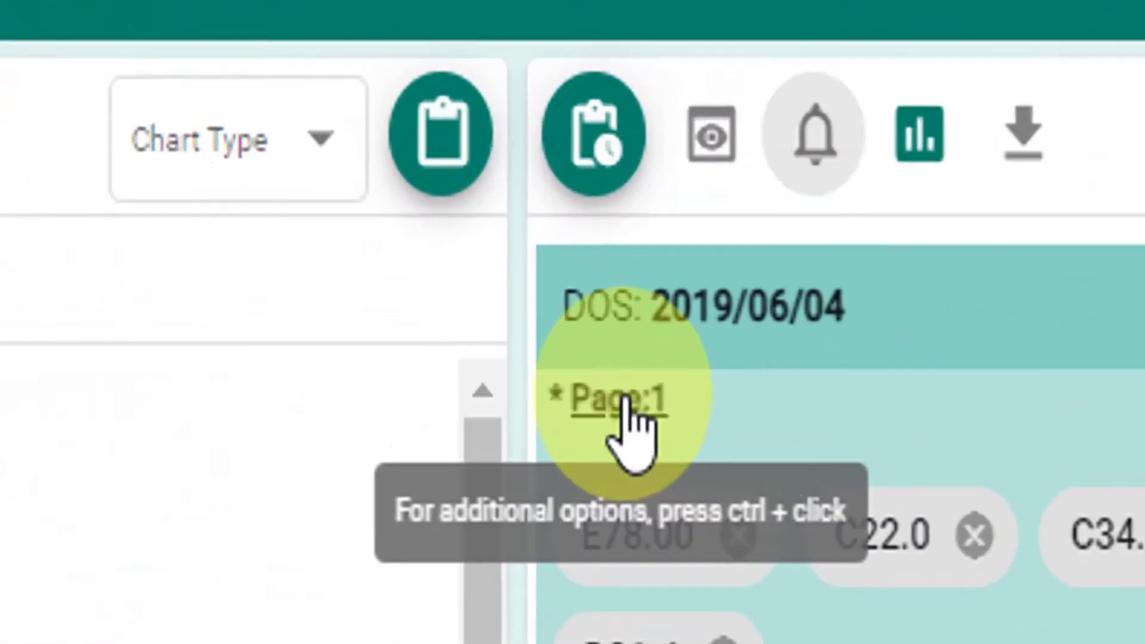
click(657, 127)
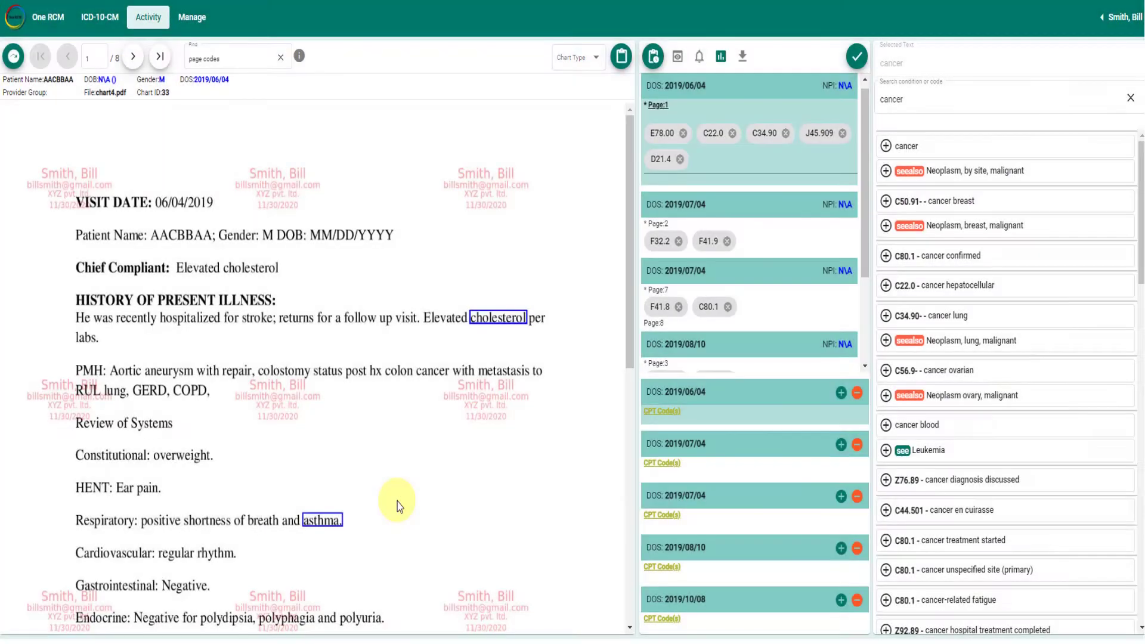
click(658, 225)
click(662, 224)
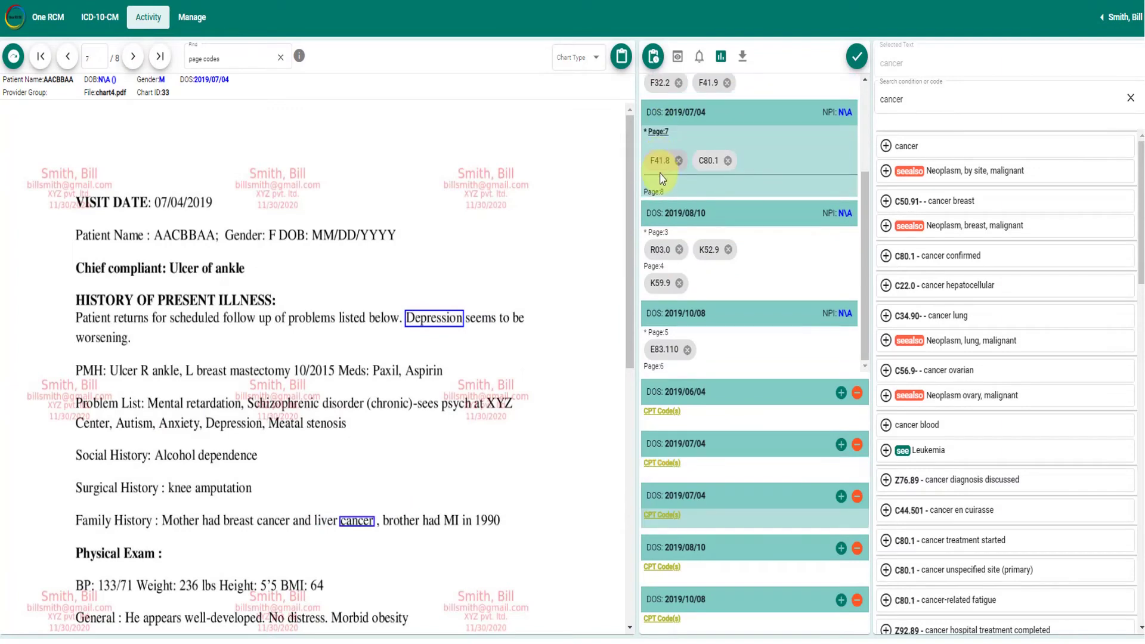
click(661, 235)
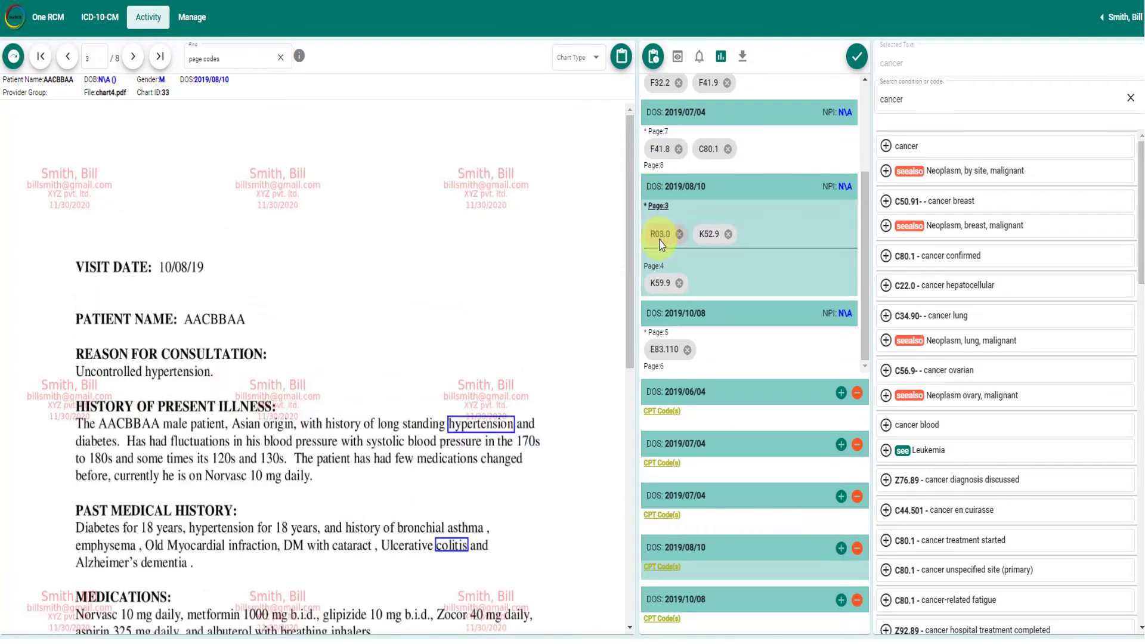
click(658, 269)
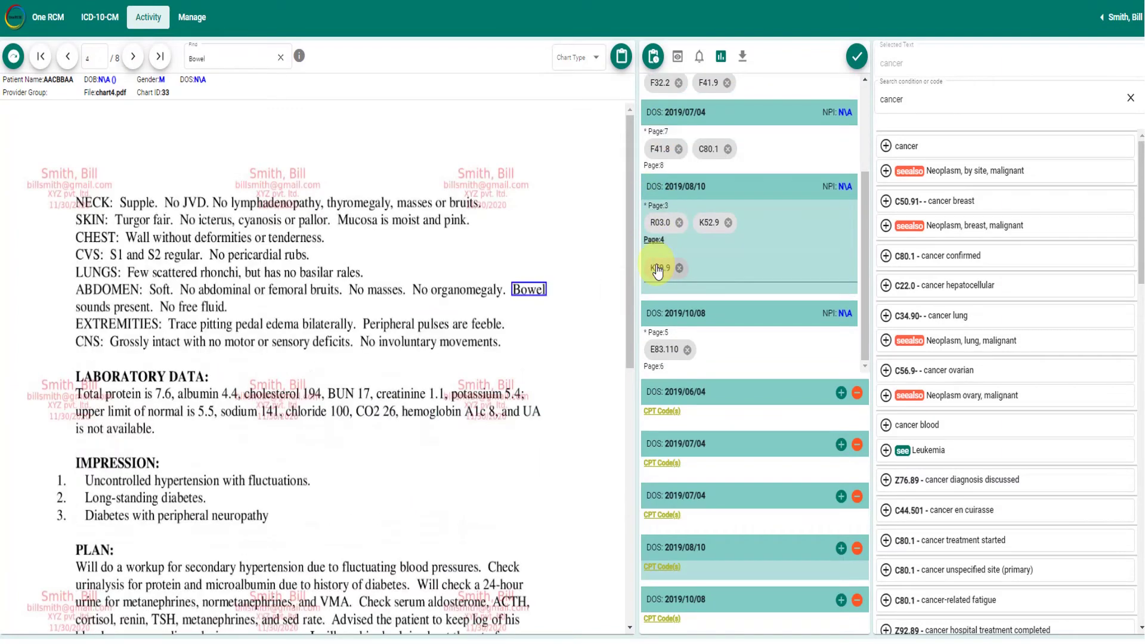
click(657, 339)
scroll(682, 231, up, 3)
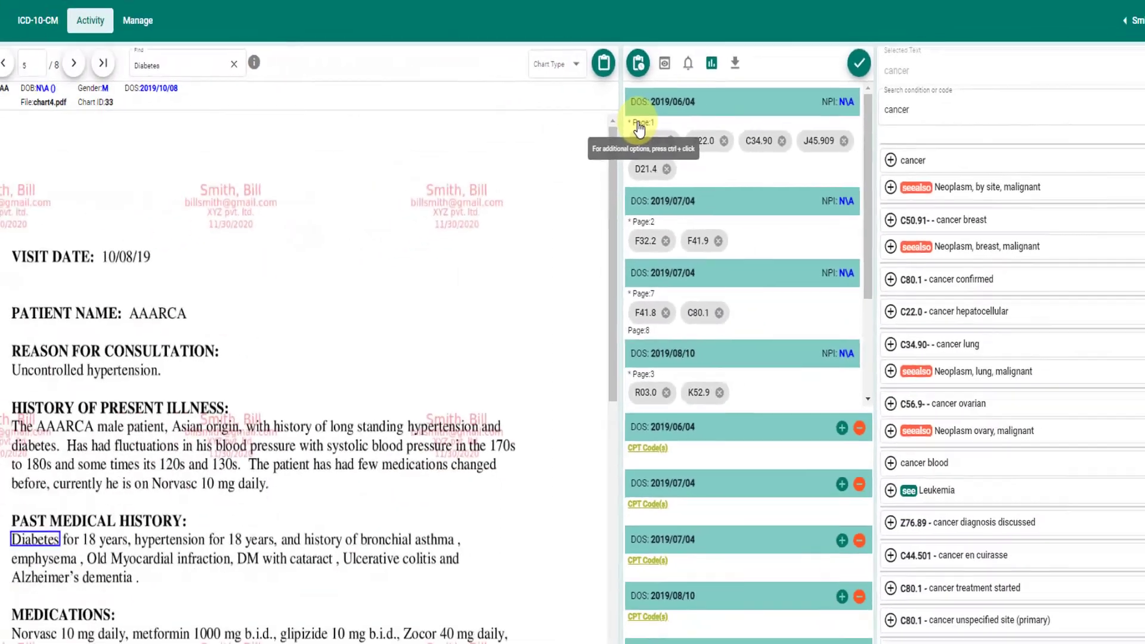
Step: Move page 1 to the 2019/07/04 date of service that holds page 2
ctrl+click(346, 242)
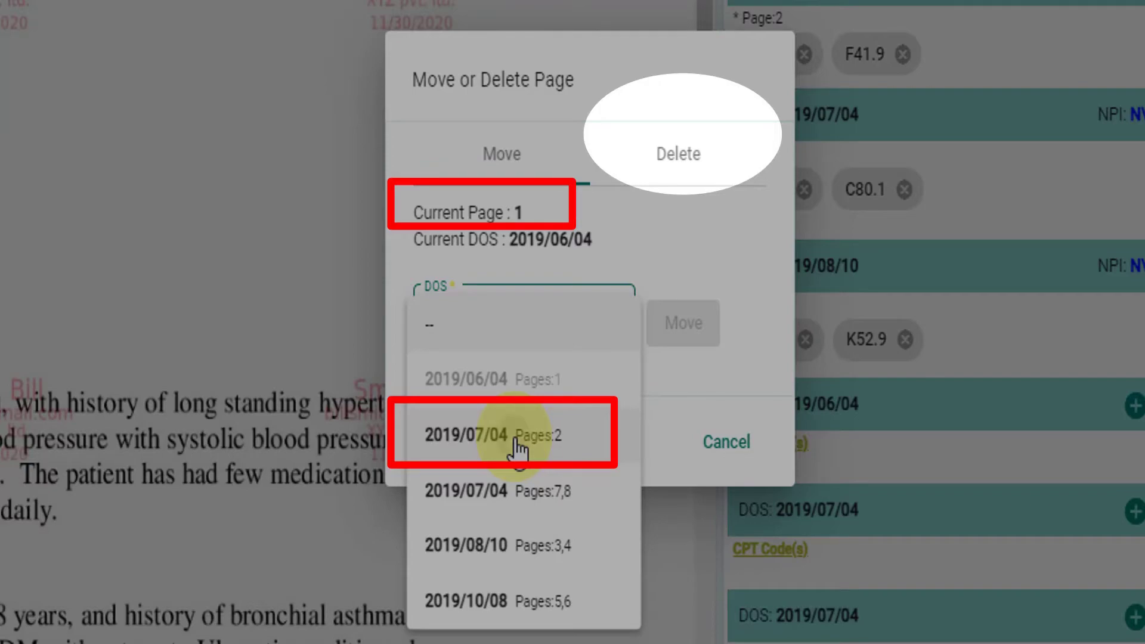
click(518, 448)
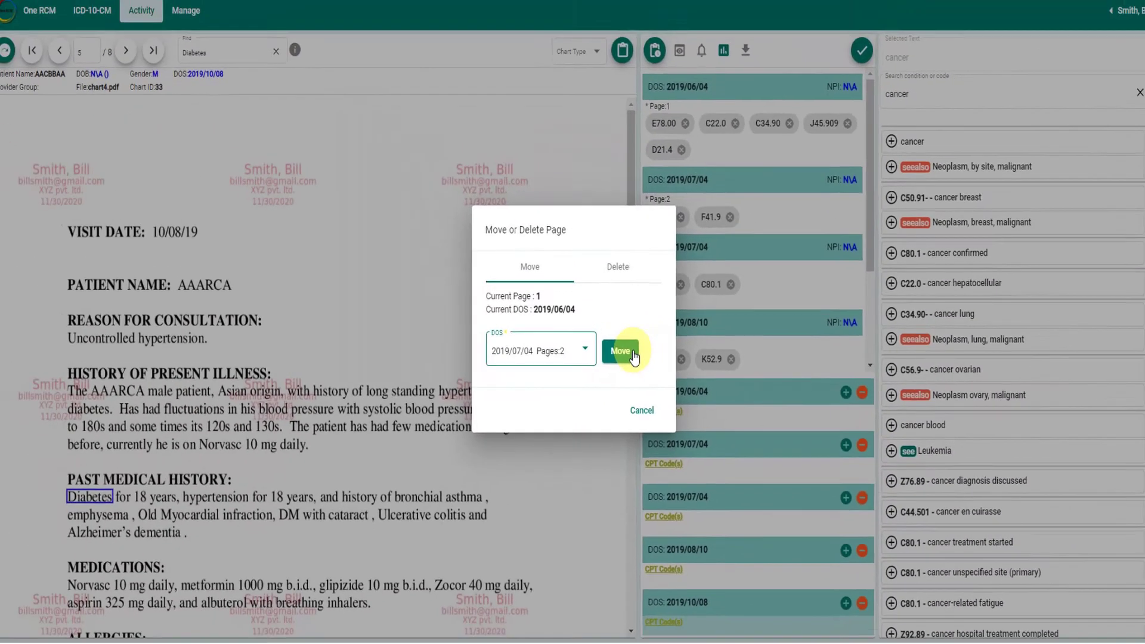
click(684, 322)
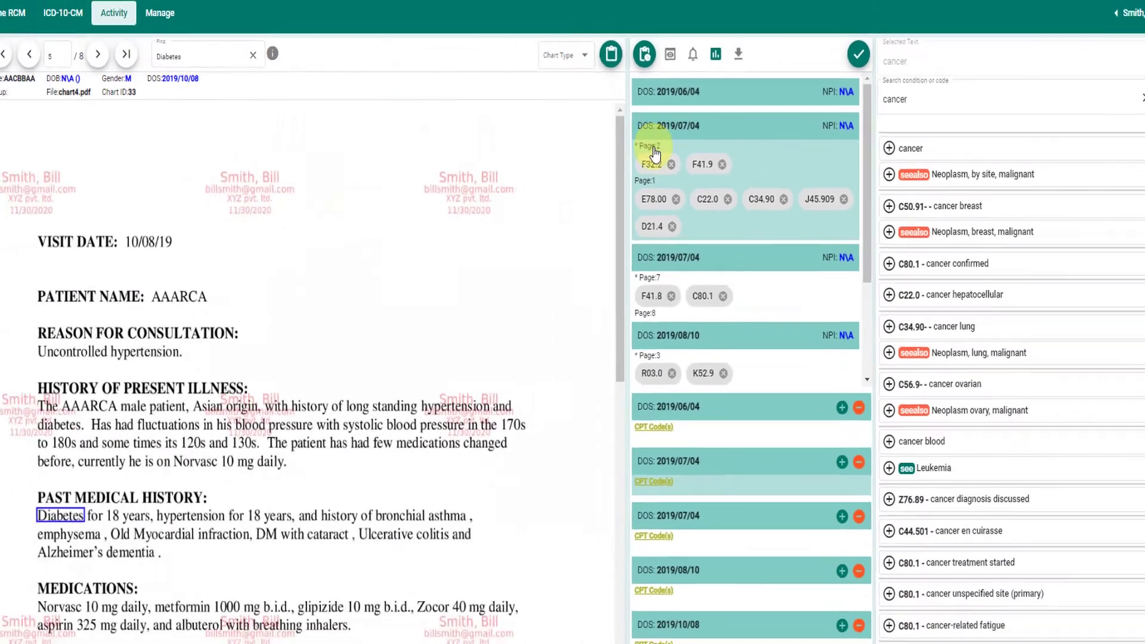
Step: Move page 2 from the 2019/07/04 date of service to 2019/06/04
click(264, 238)
click(588, 346)
click(544, 385)
click(620, 351)
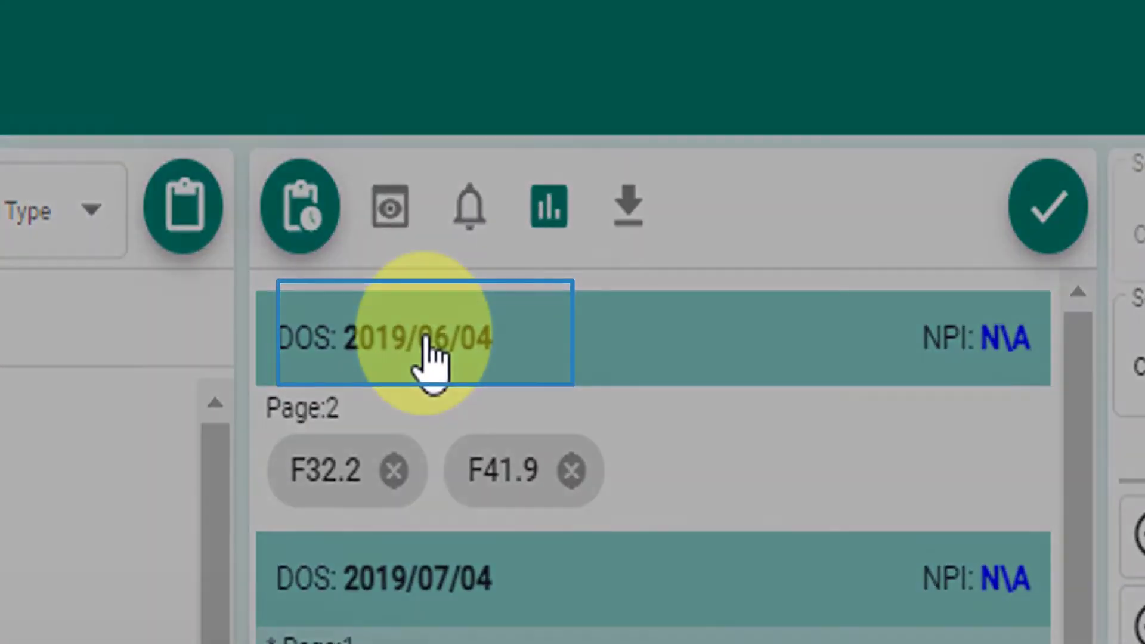
Step: Inspect the edit and delete options for the 2019/06/04 date of service, including its date picker, without changing it
click(425, 341)
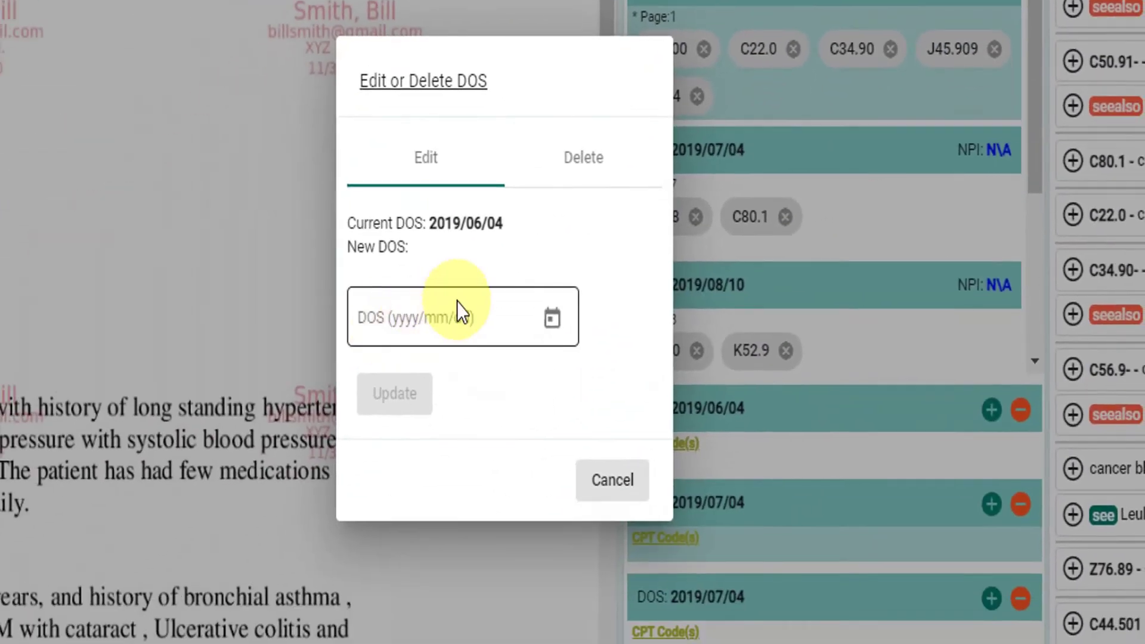
click(553, 318)
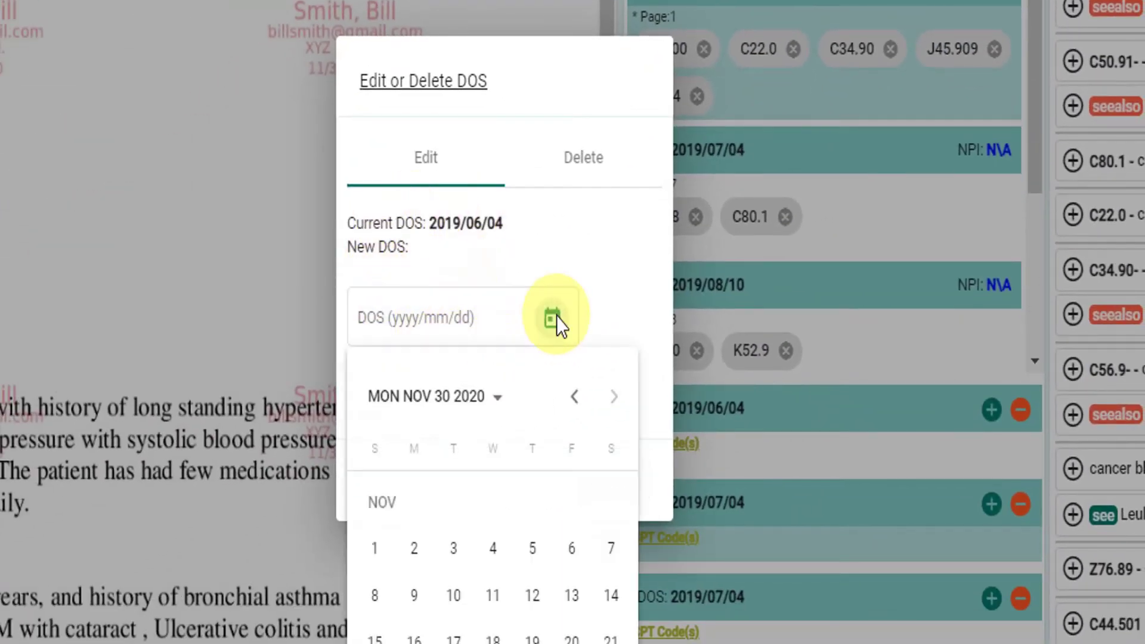
click(583, 239)
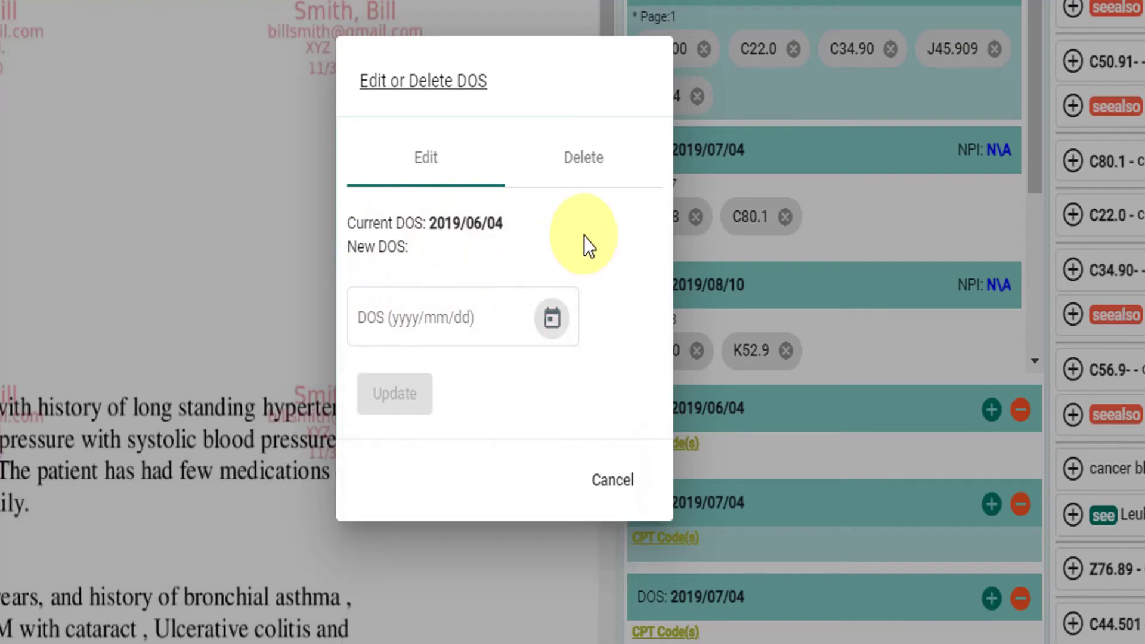
click(578, 157)
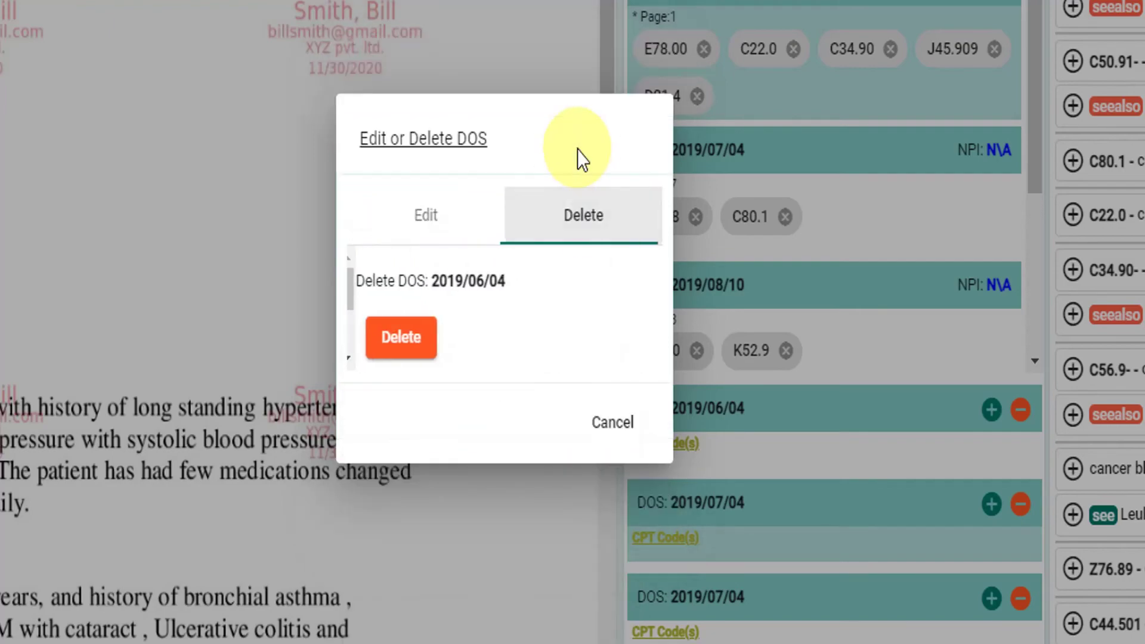
click(614, 423)
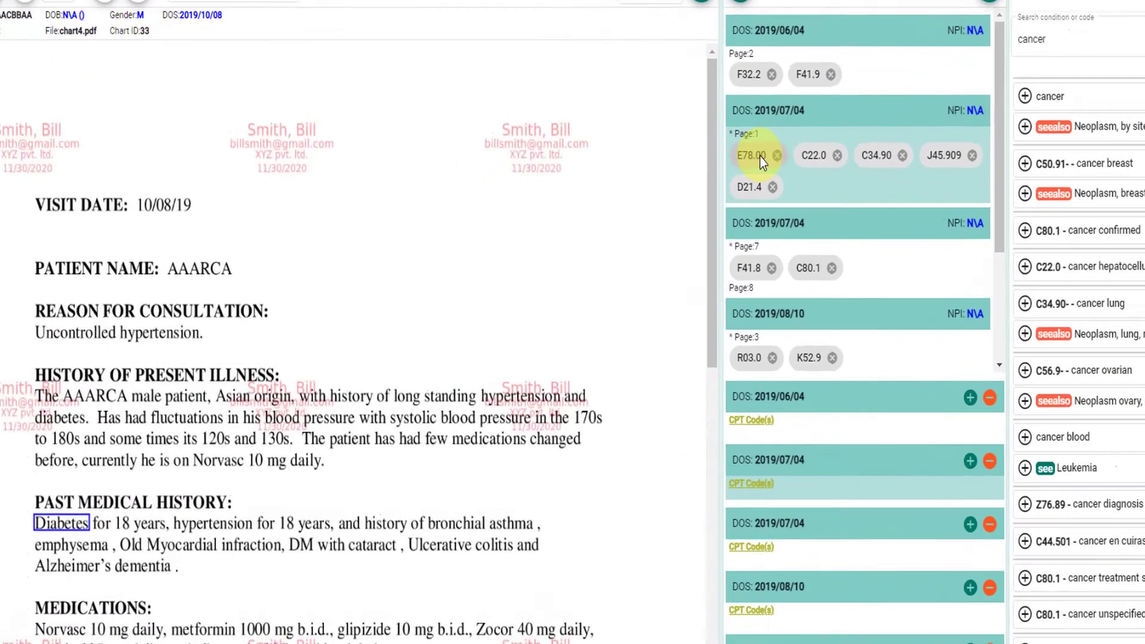
Step: Locate the chart text behind codes E78.00, C80.1 and J45.909, and check the details of depression code F32.9
click(676, 192)
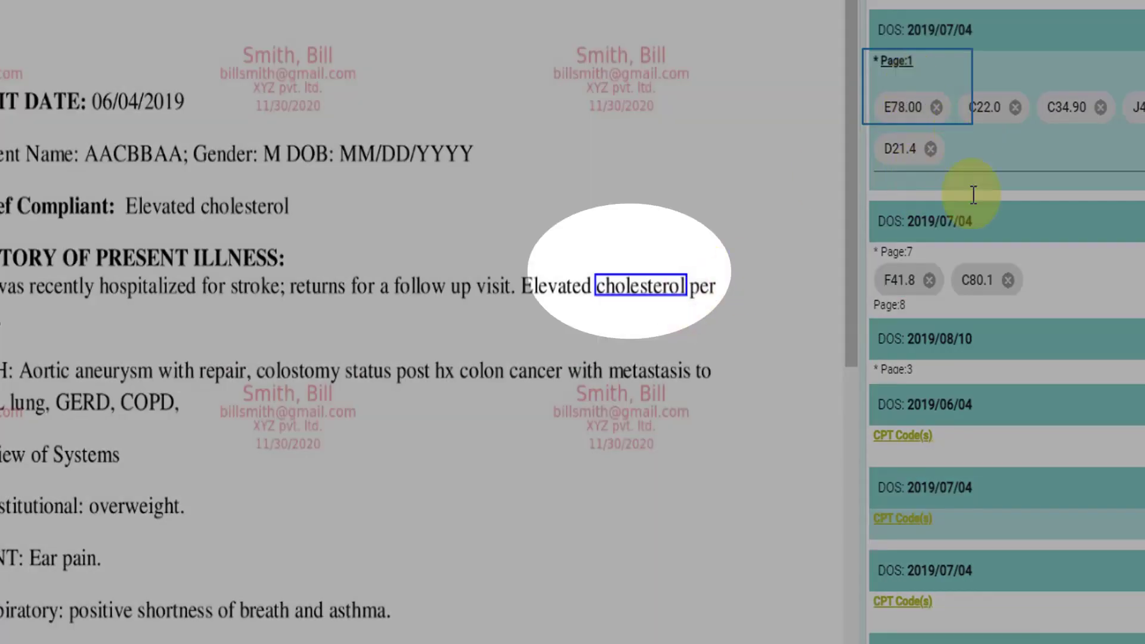
click(978, 280)
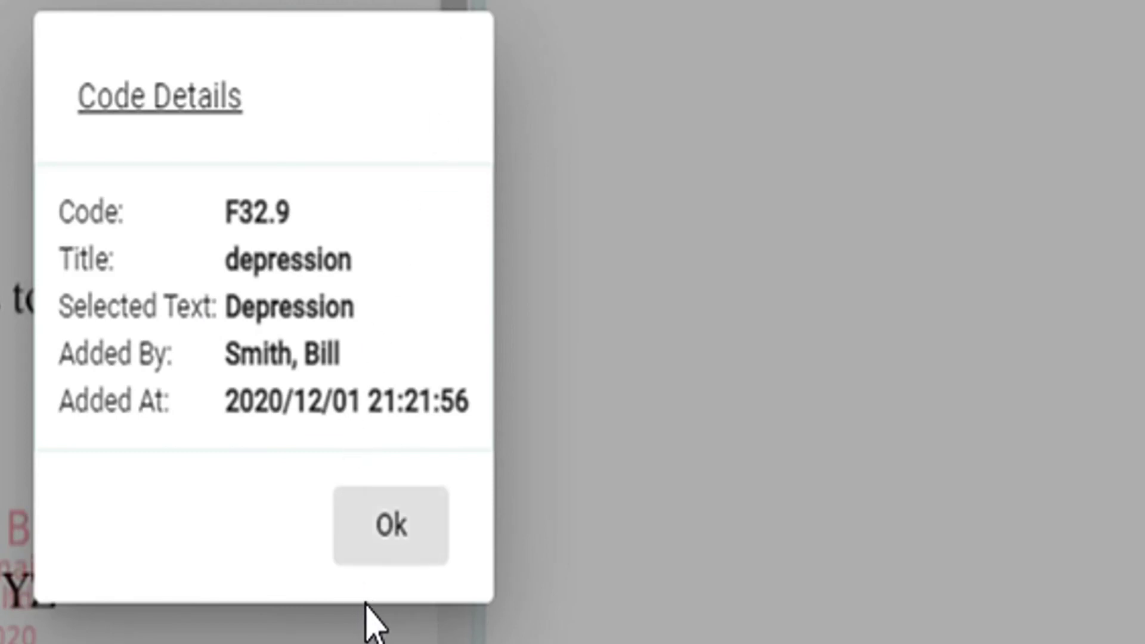
click(397, 540)
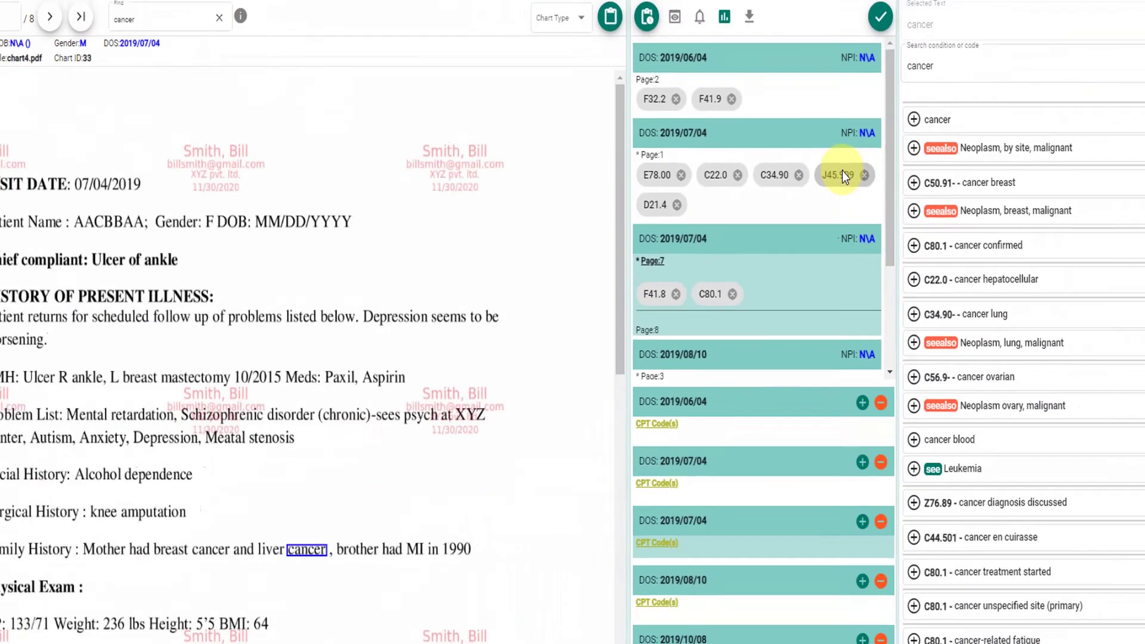
click(841, 174)
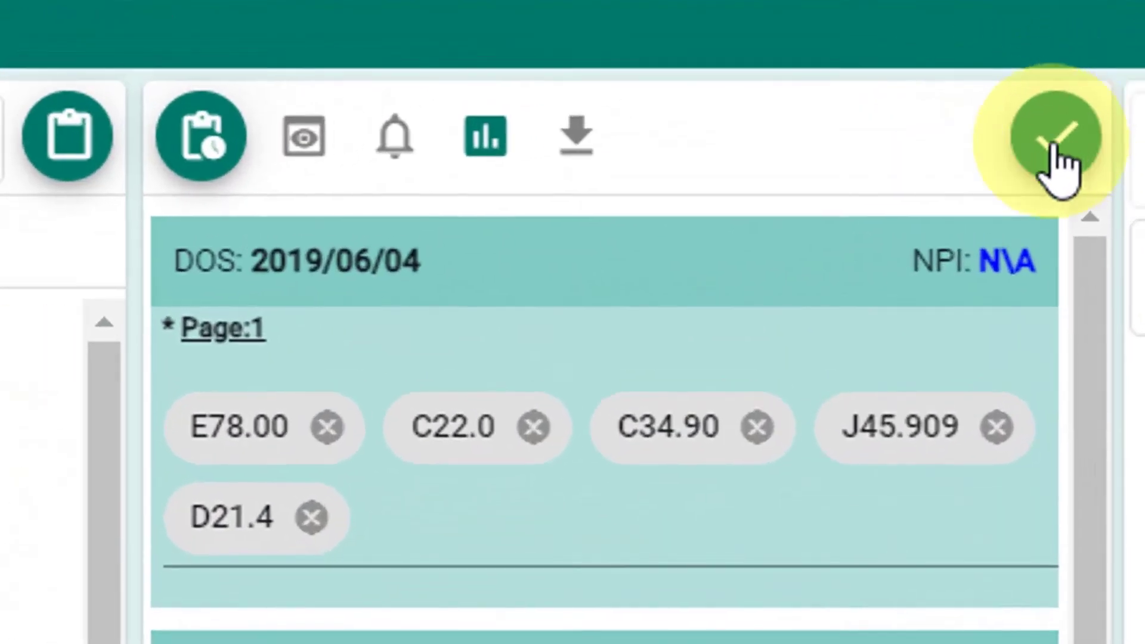
Step: Submit the chart as Coding Complete with the note "Please review"
click(1055, 161)
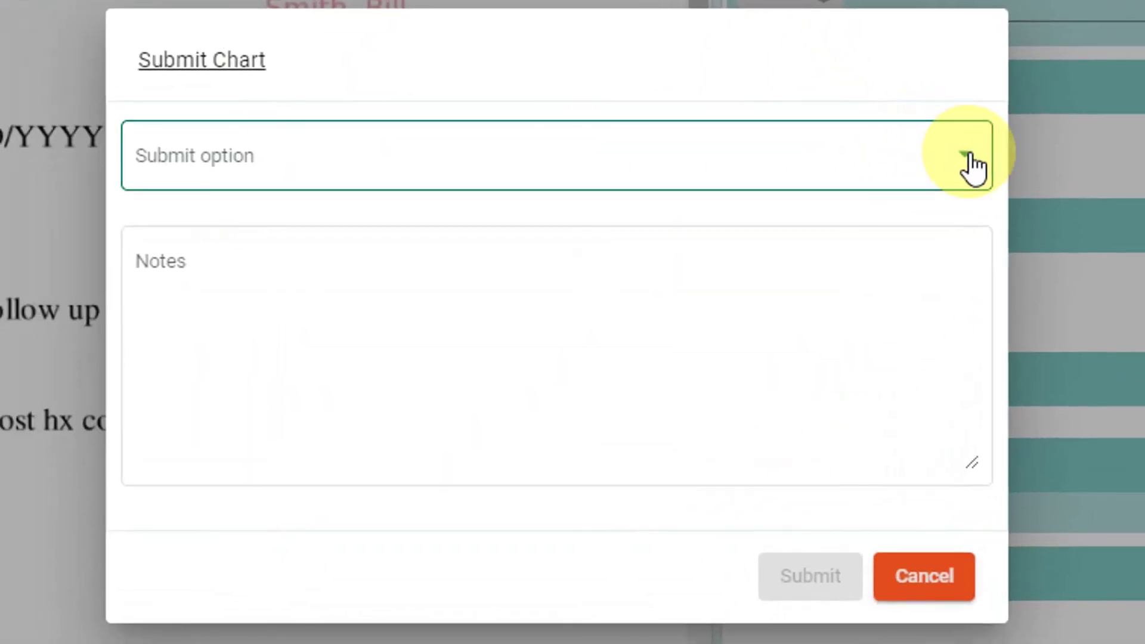
click(970, 156)
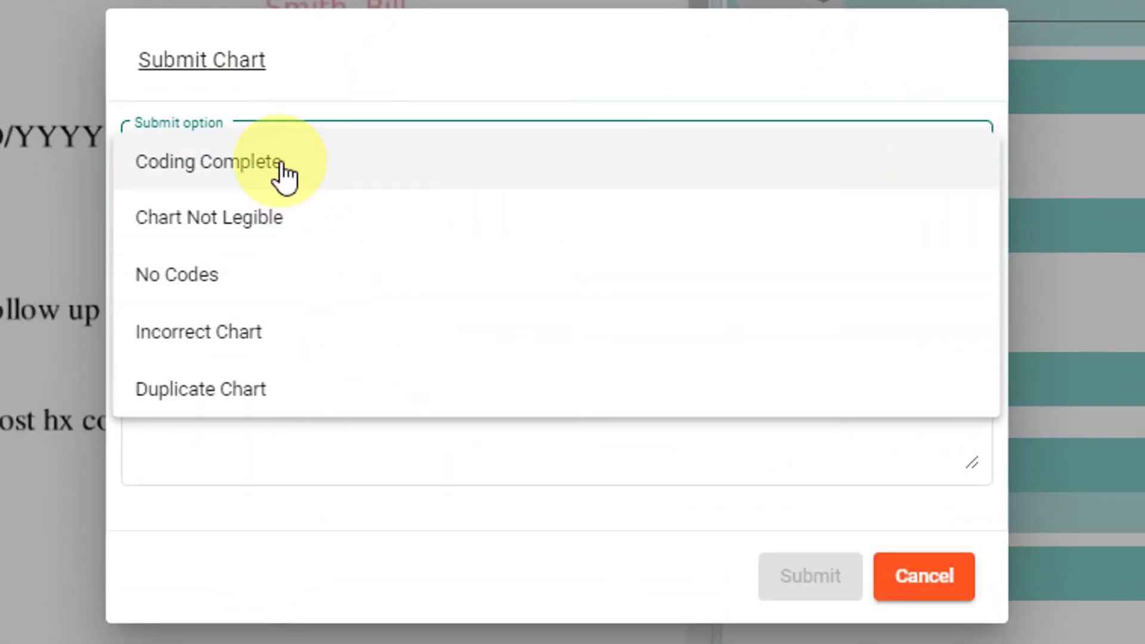
click(250, 170)
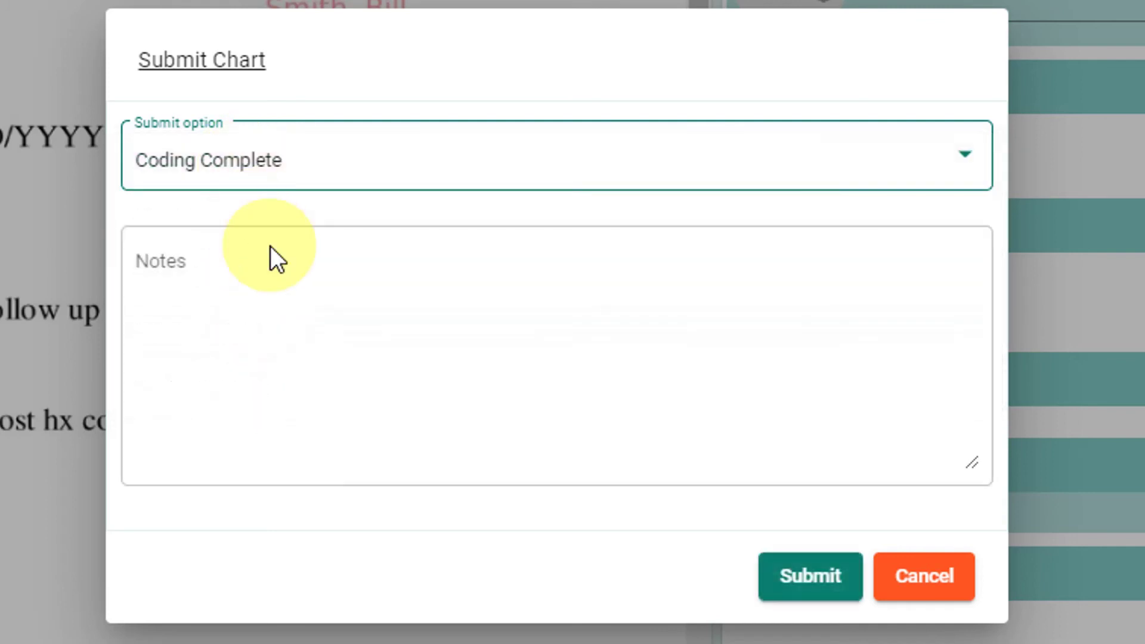
click(333, 329)
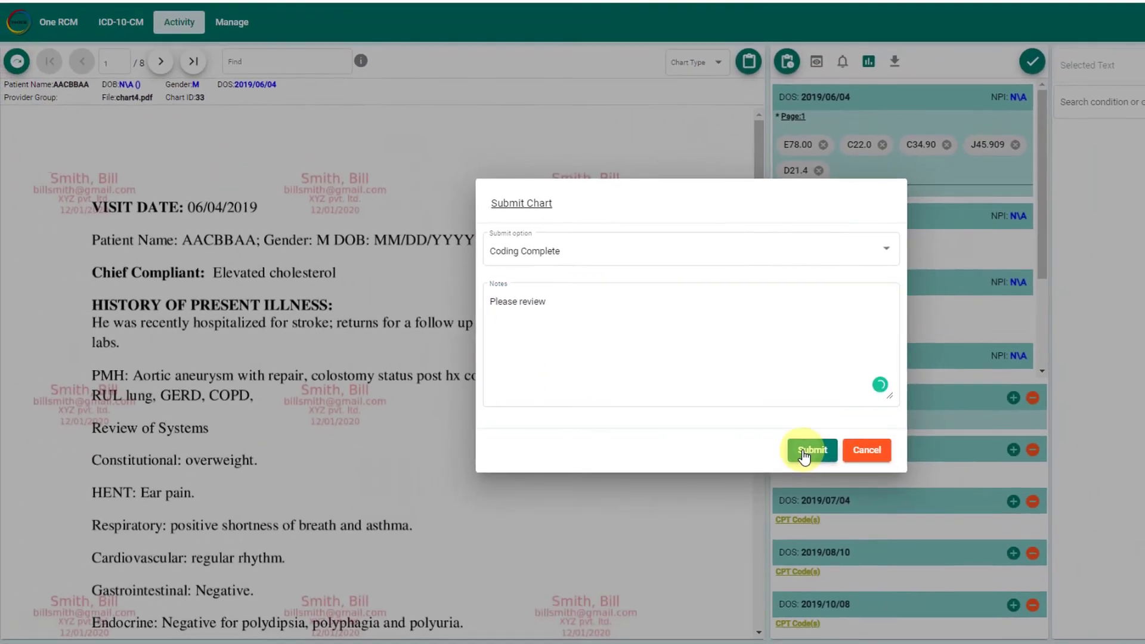
click(810, 575)
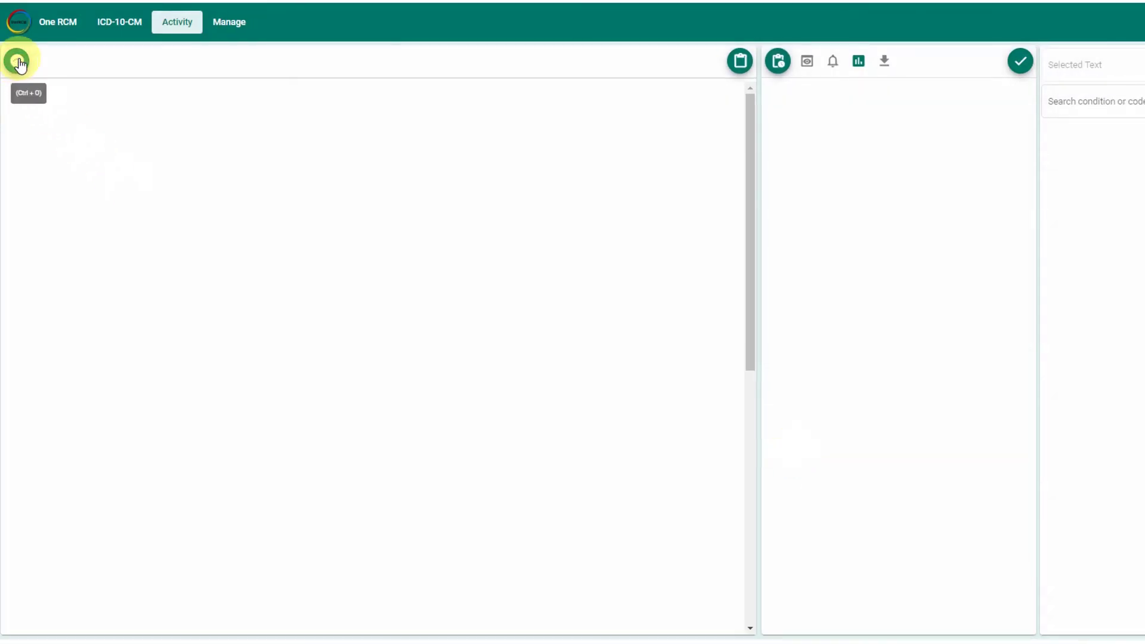